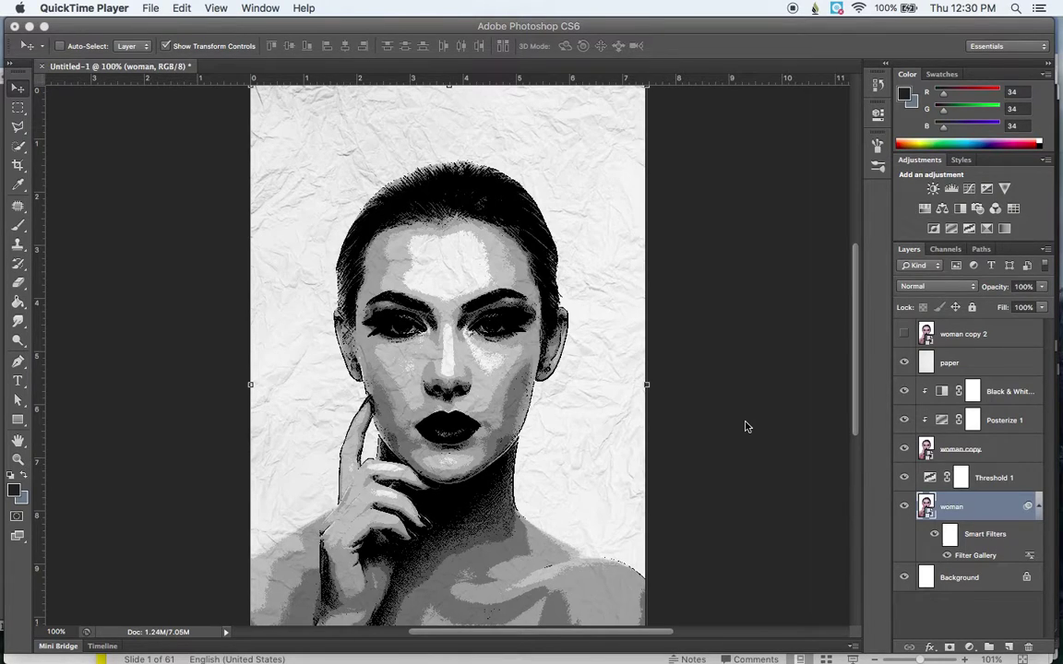
- Toggle the colour photo on and off to compare it with the finished sketch
click(905, 335)
click(905, 335)
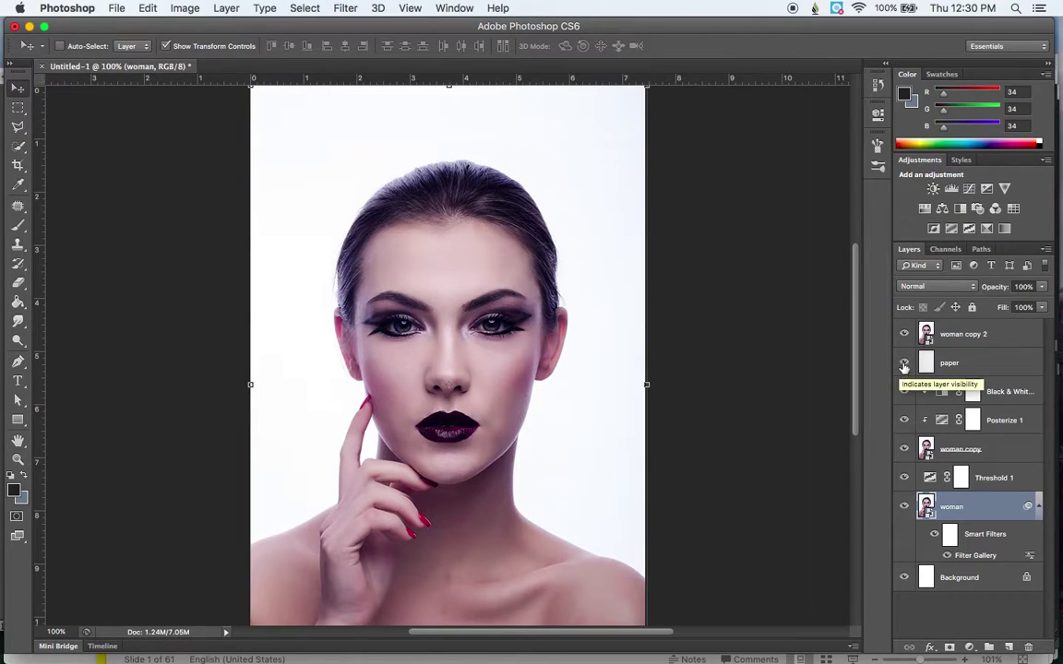
click(905, 334)
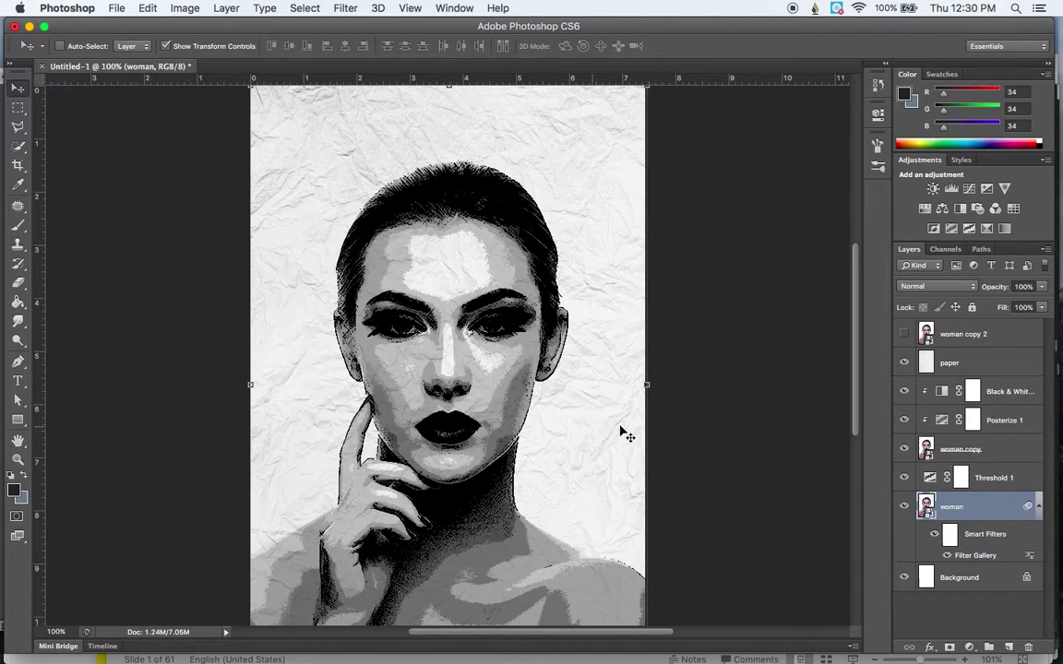
- Create a new document in inches: width 7.5, height 11, 72 ppi, white background
click(114, 9)
click(118, 26)
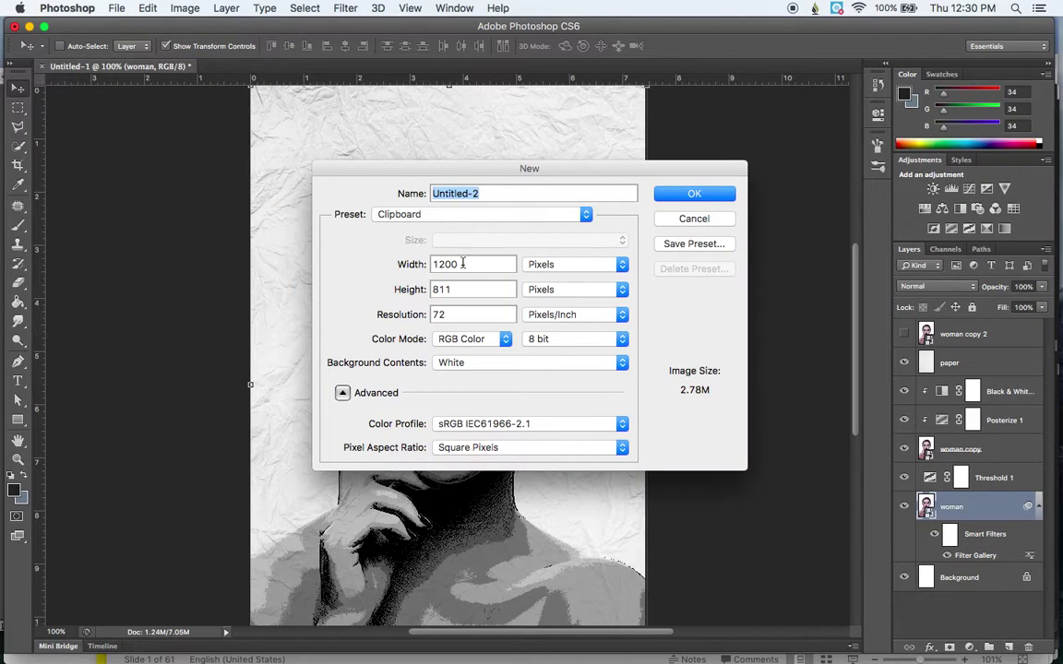
click(544, 264)
click(540, 277)
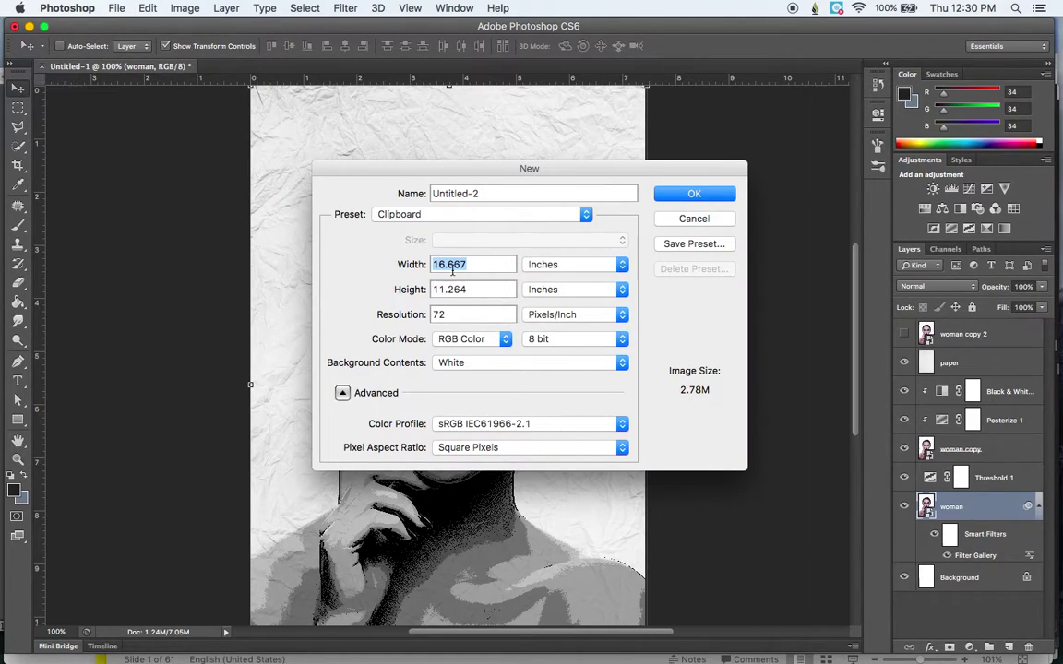
double_click(466, 266)
text(8)
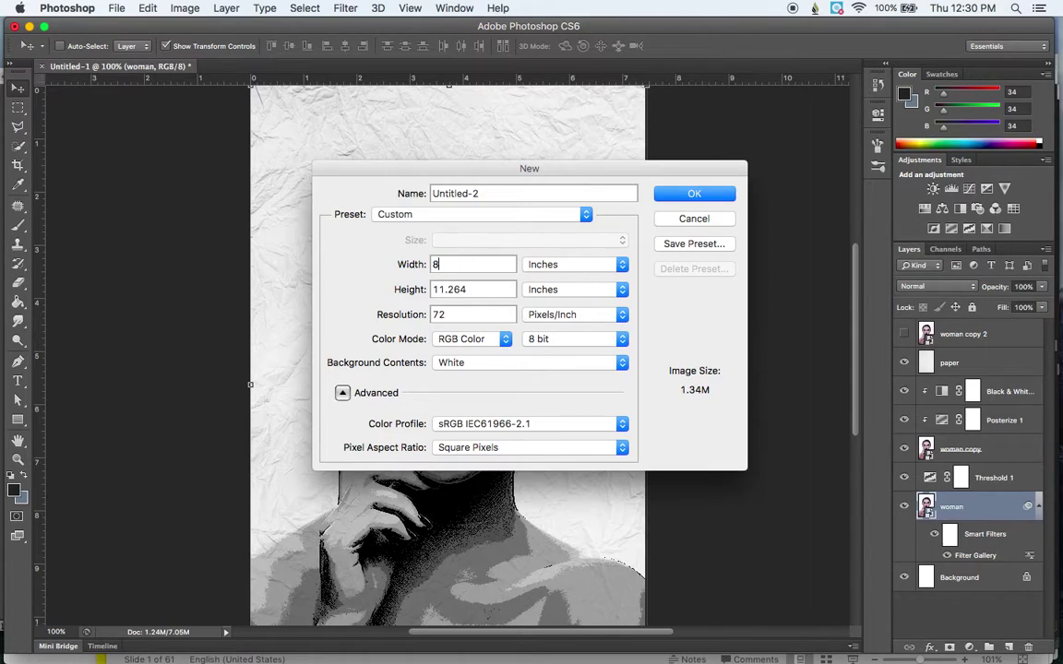
key(BackSpace)
text(7)
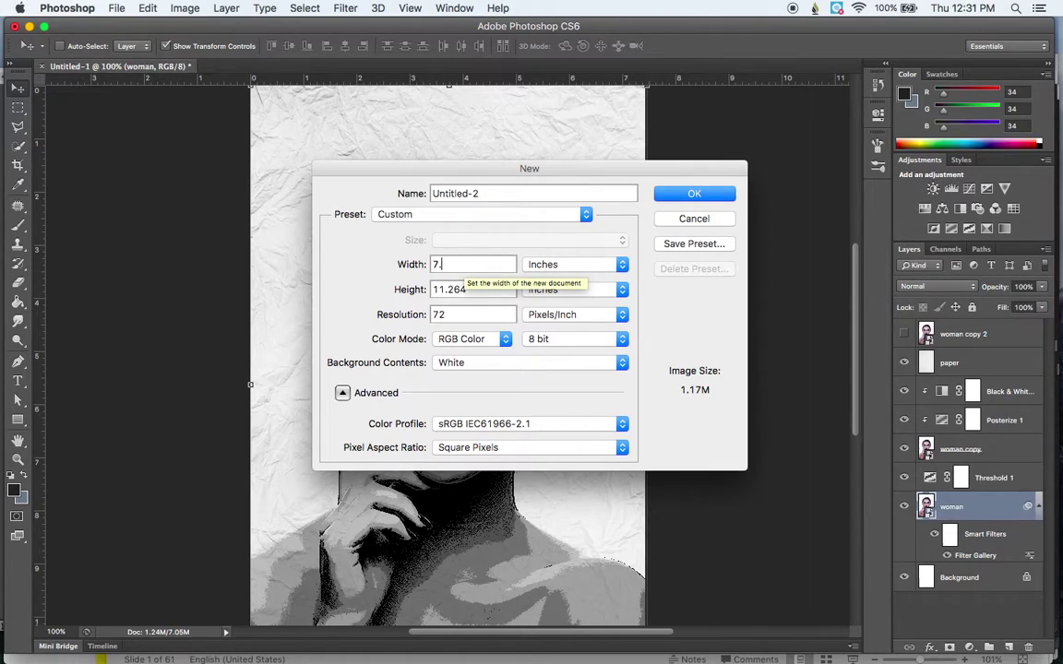
text(.5)
double_click(452, 289)
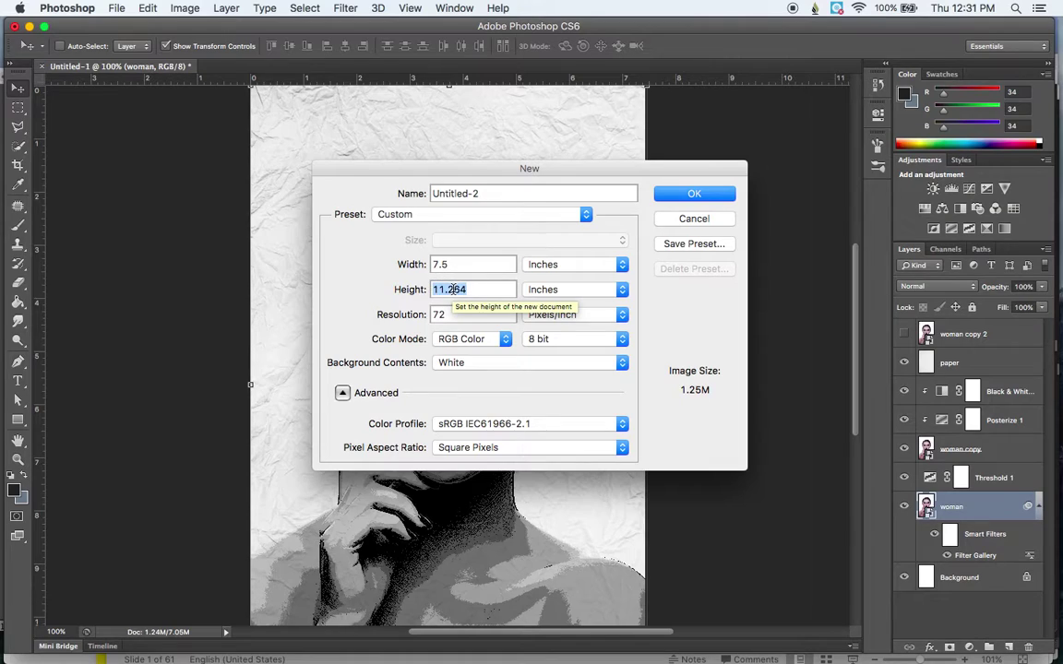
text(11)
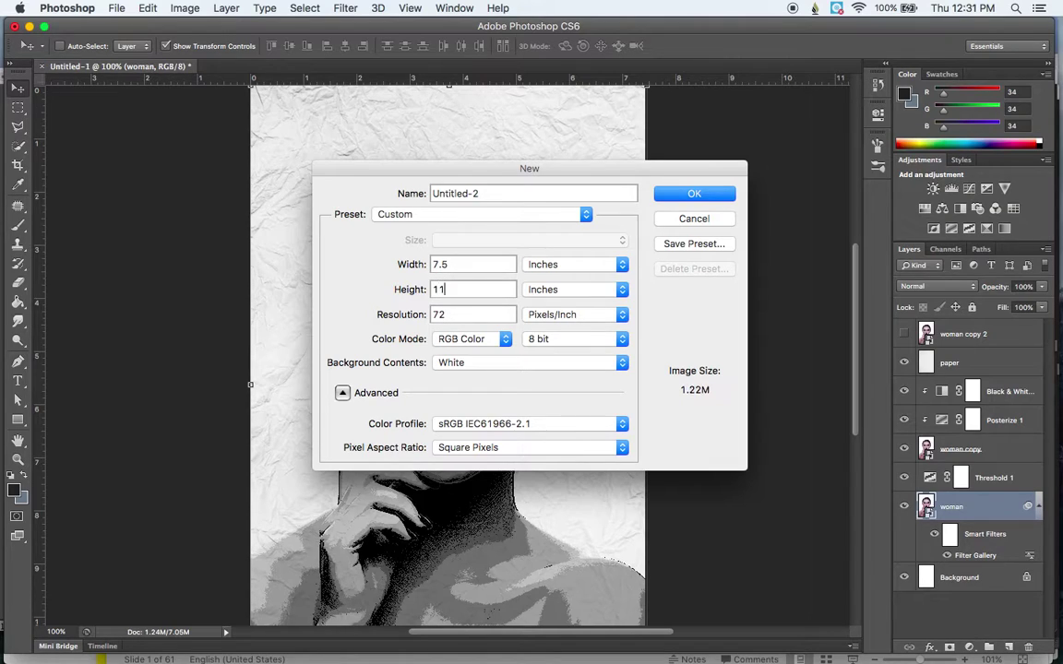
click(693, 196)
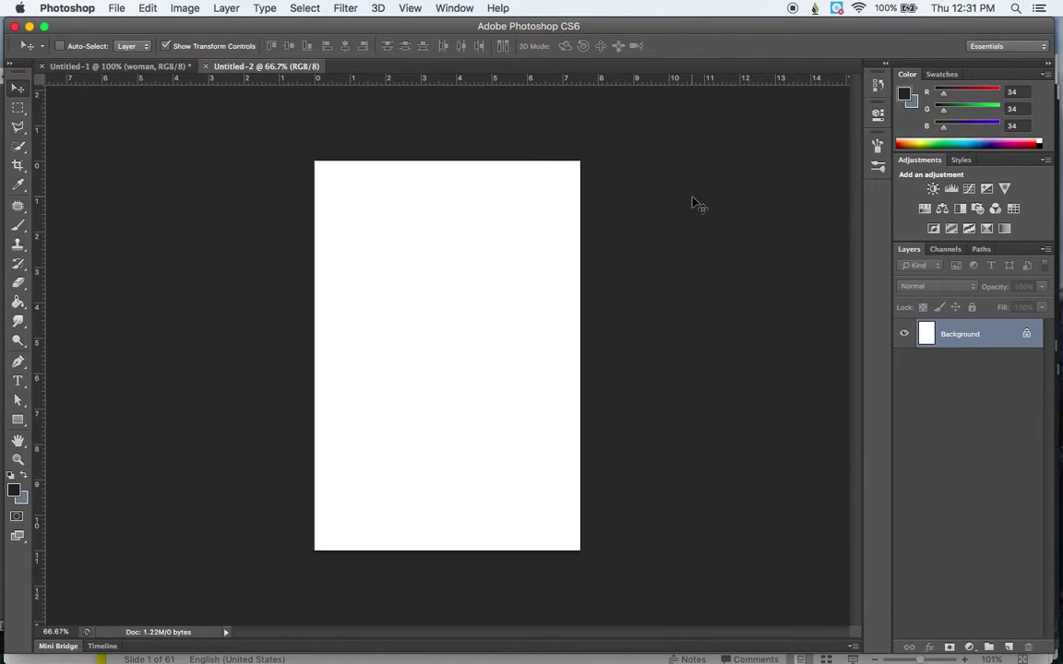
- Place the woman photo and enlarge it to fill the page
click(116, 9)
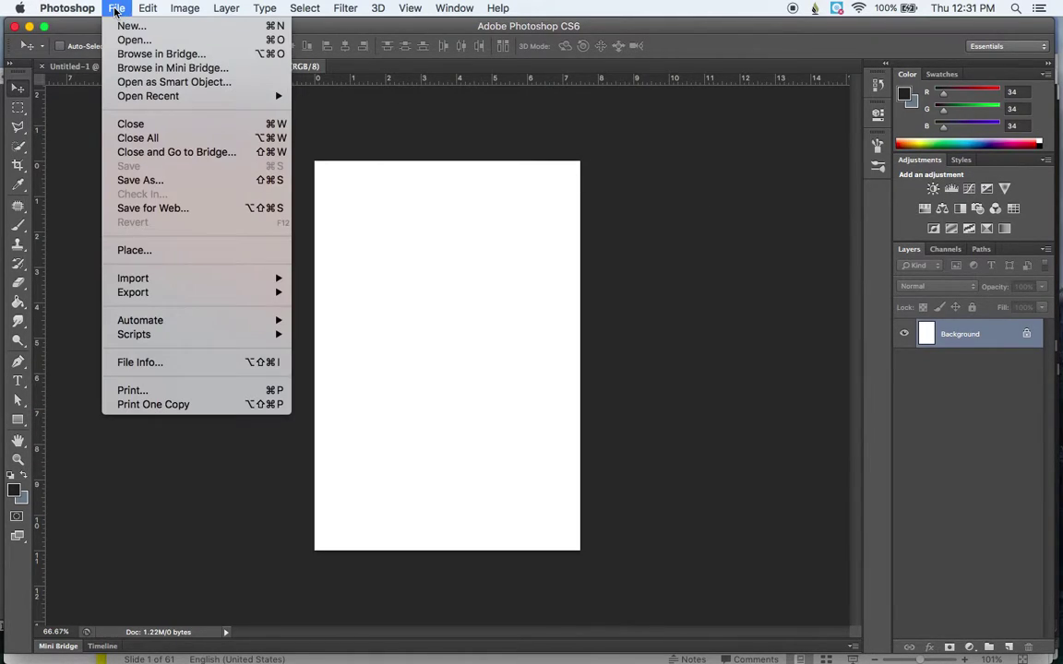
click(153, 252)
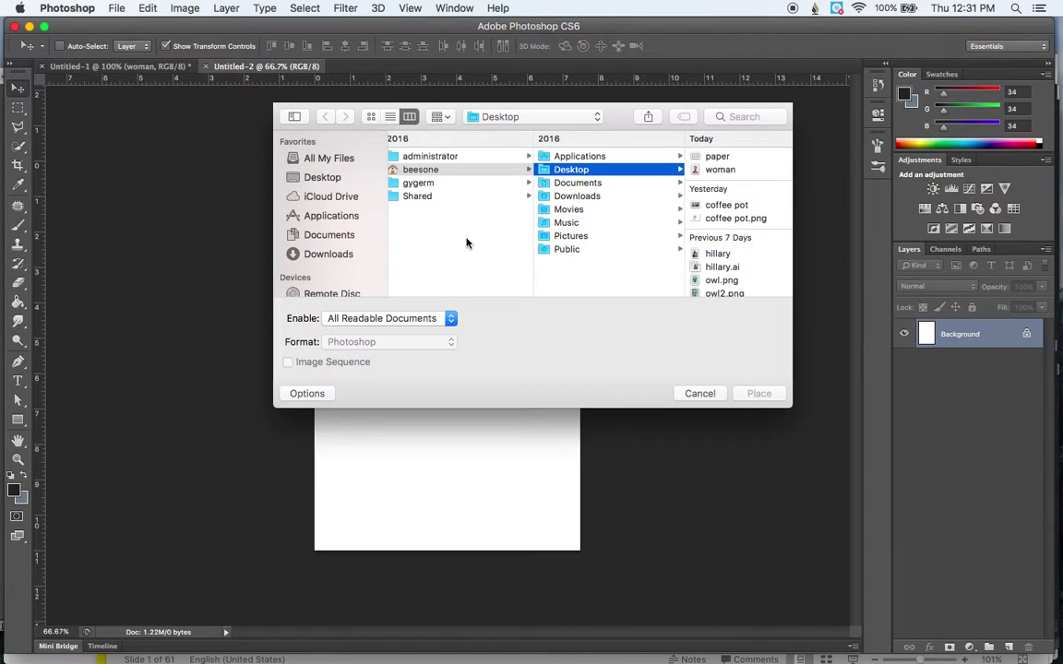
click(724, 170)
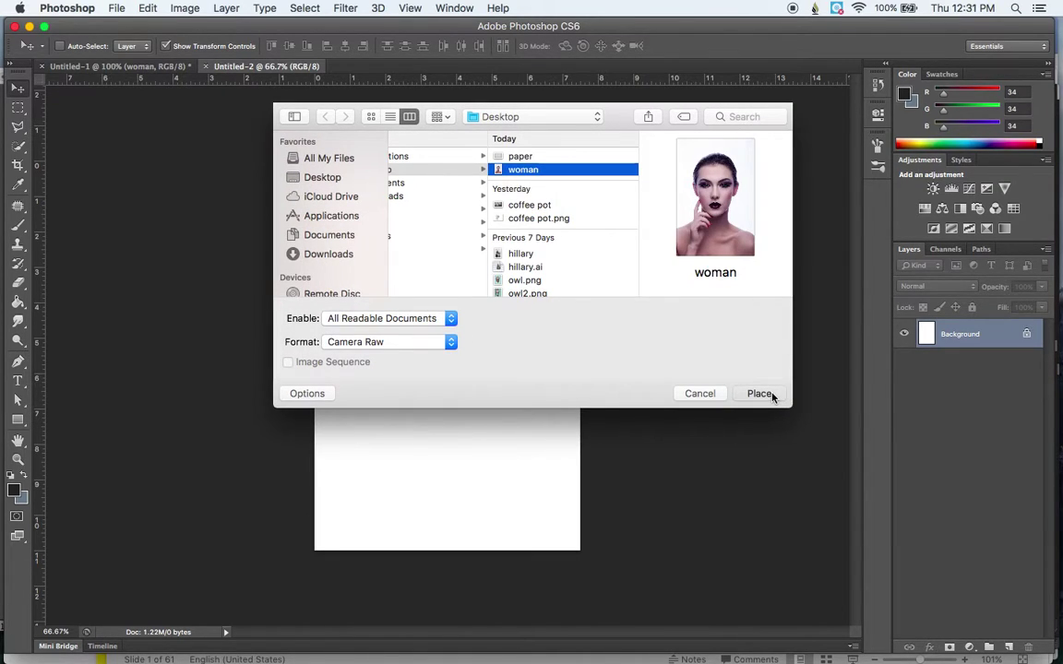
click(772, 394)
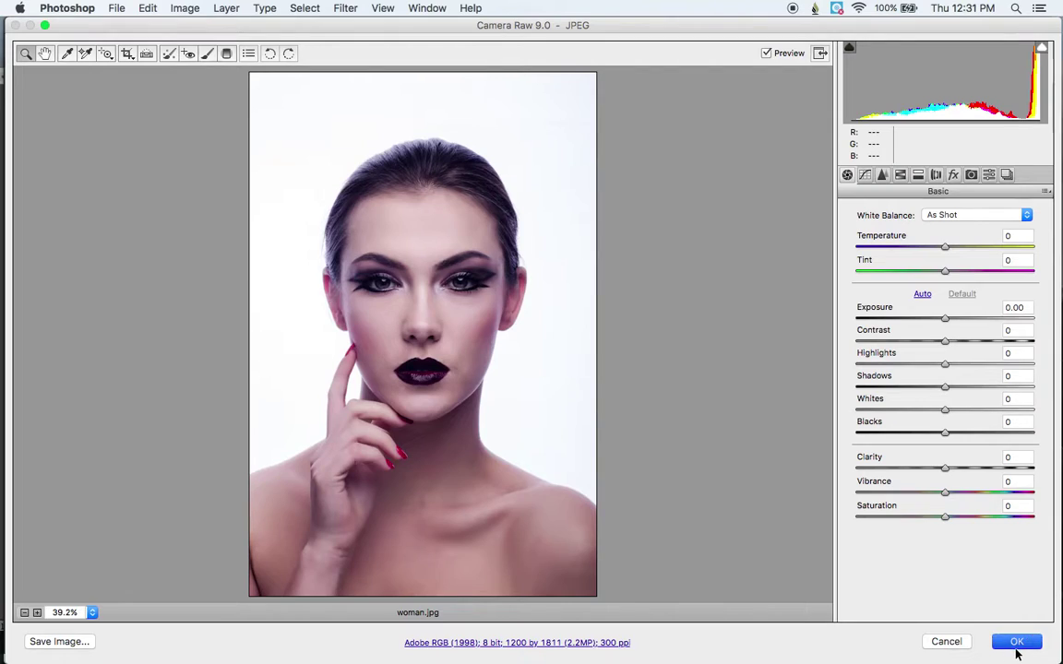
click(1013, 640)
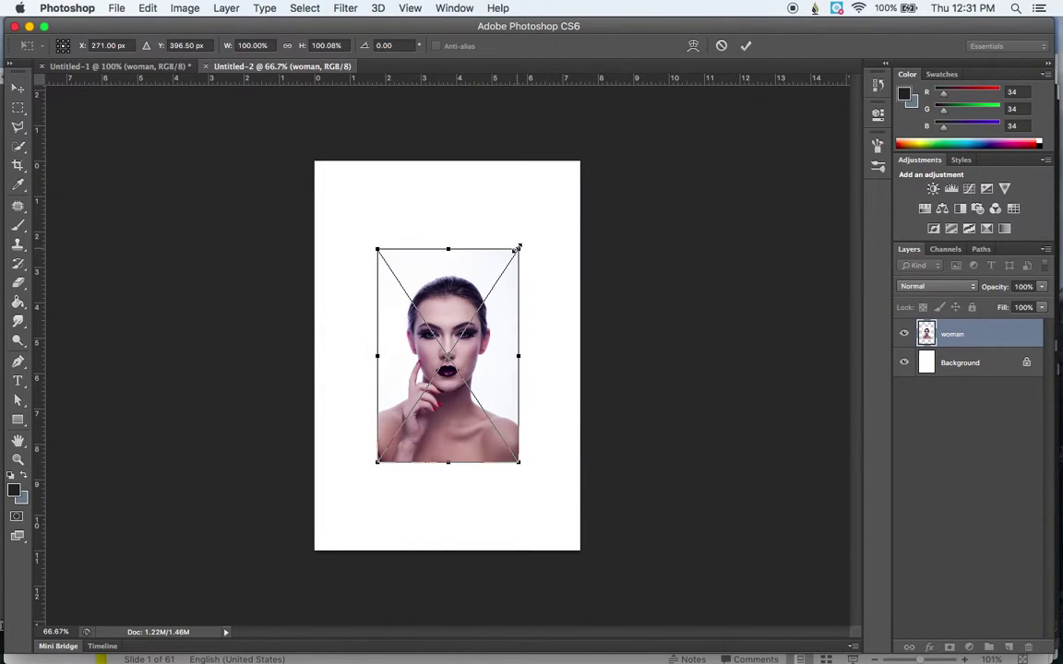
drag(518, 248, 589, 161)
key(Return)
- Place the crumpled paper texture, rotated 90° and scaled to cover the page
click(116, 8)
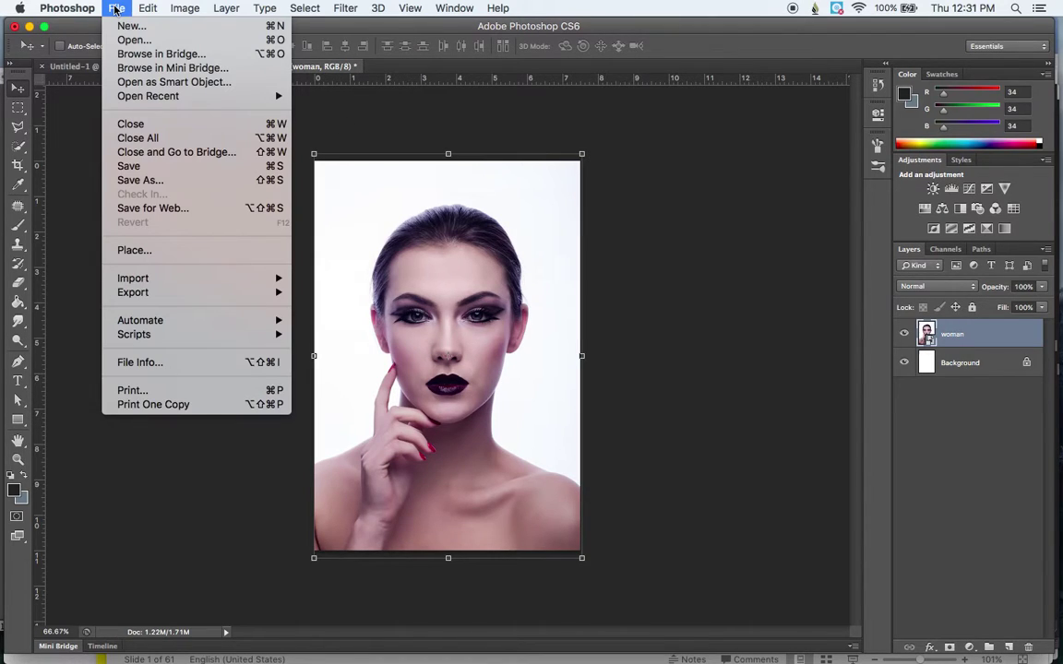
click(147, 250)
click(422, 157)
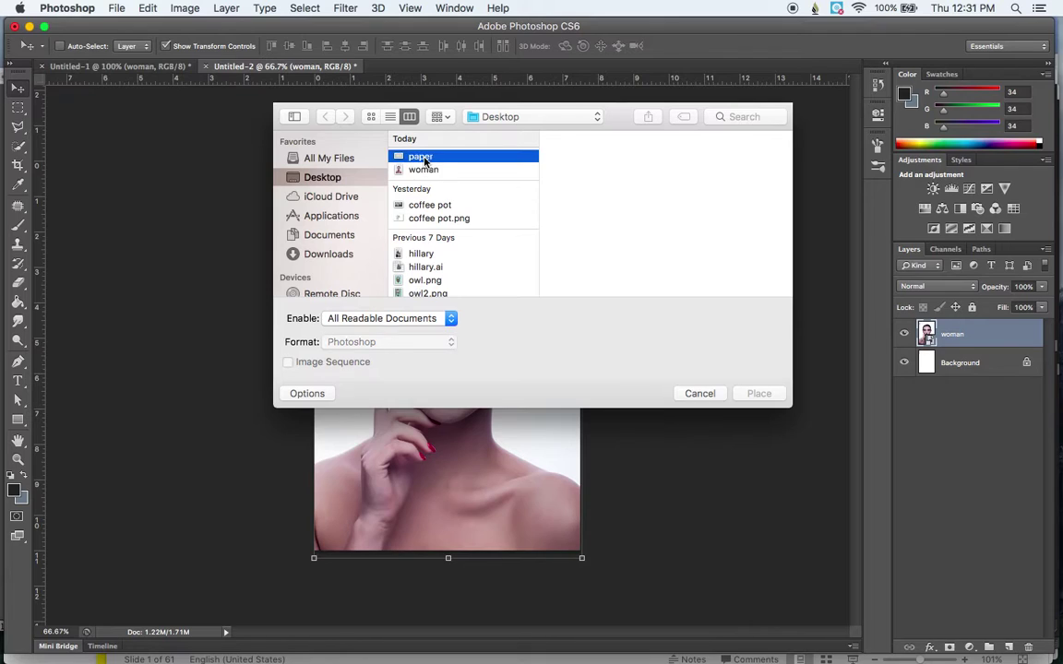
click(754, 395)
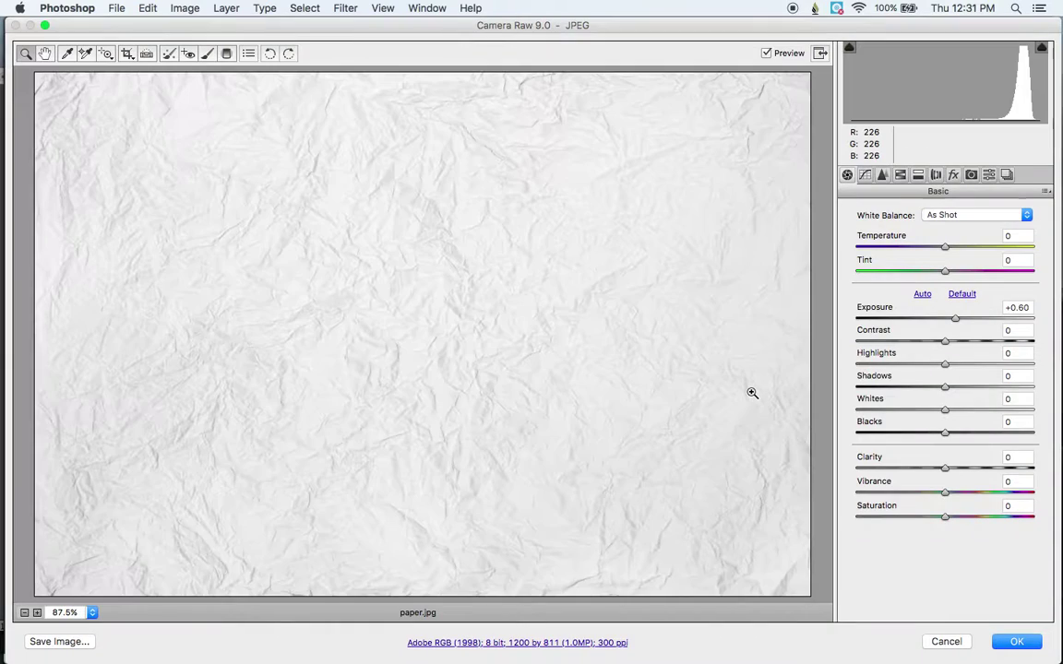
click(1013, 639)
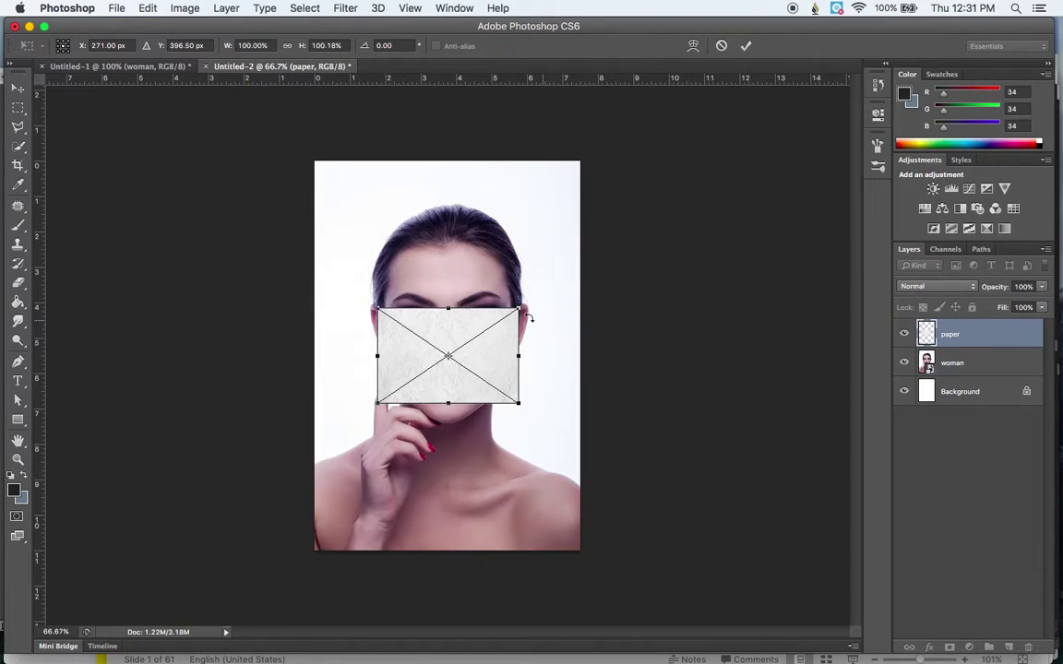
drag(531, 300, 510, 451)
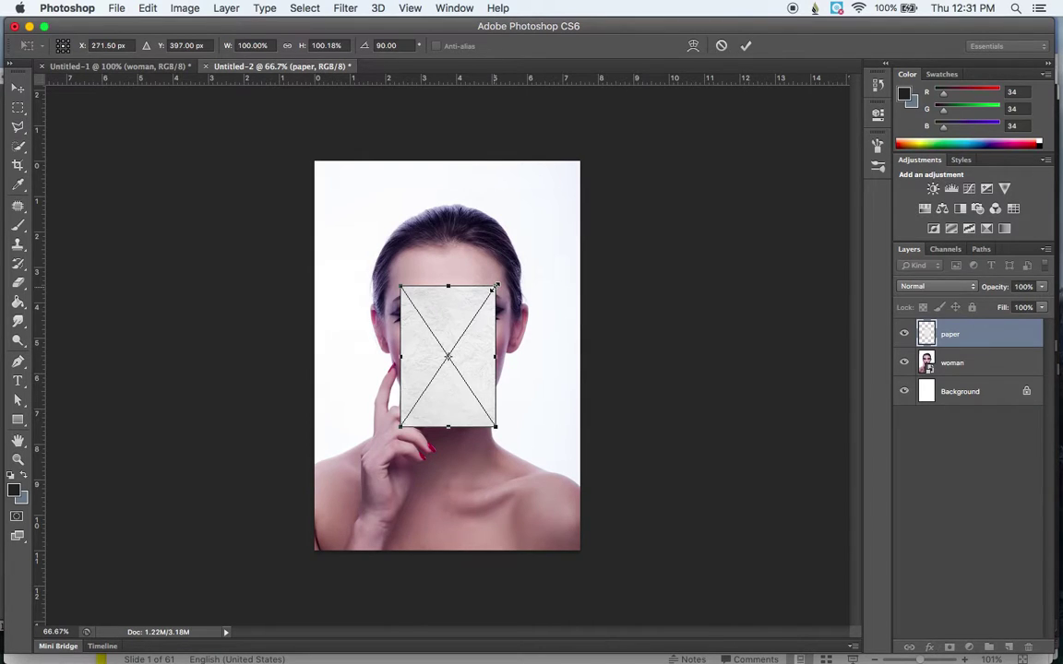
drag(495, 288, 588, 160)
key(Return)
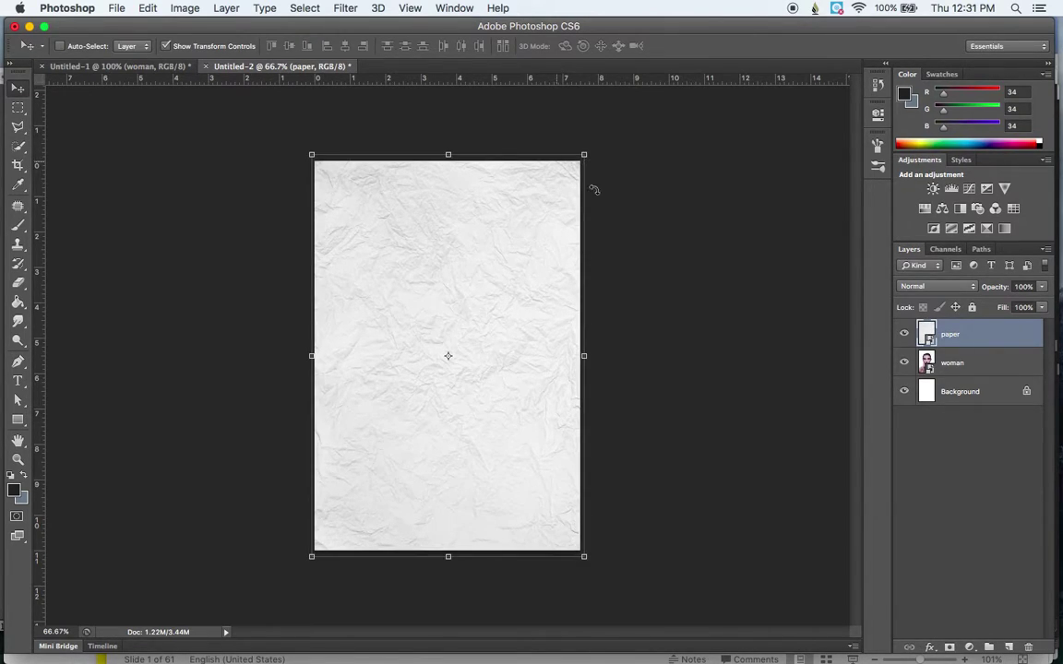
- Rename the woman layer to 'portrait' and hide the paper layer
double_click(950, 361)
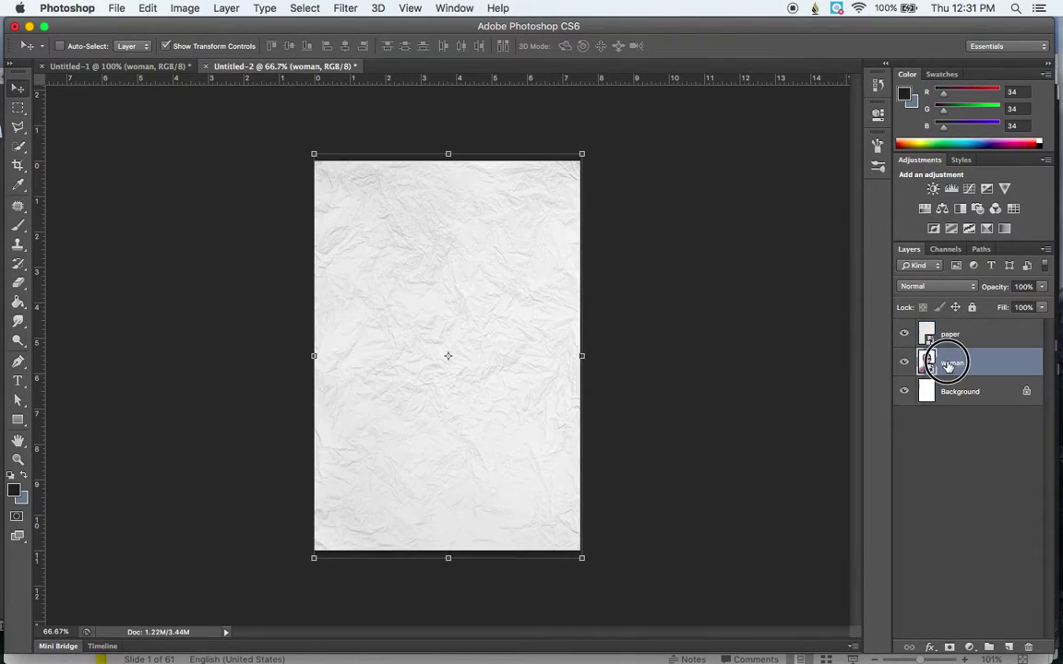
text(portr)
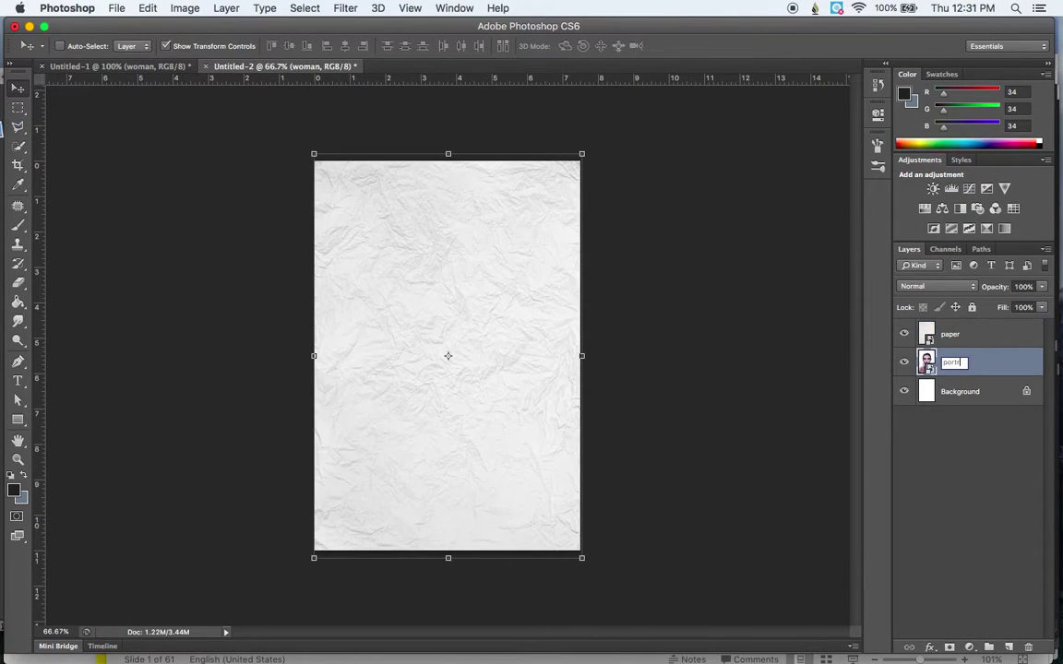
text(ait)
key(Return)
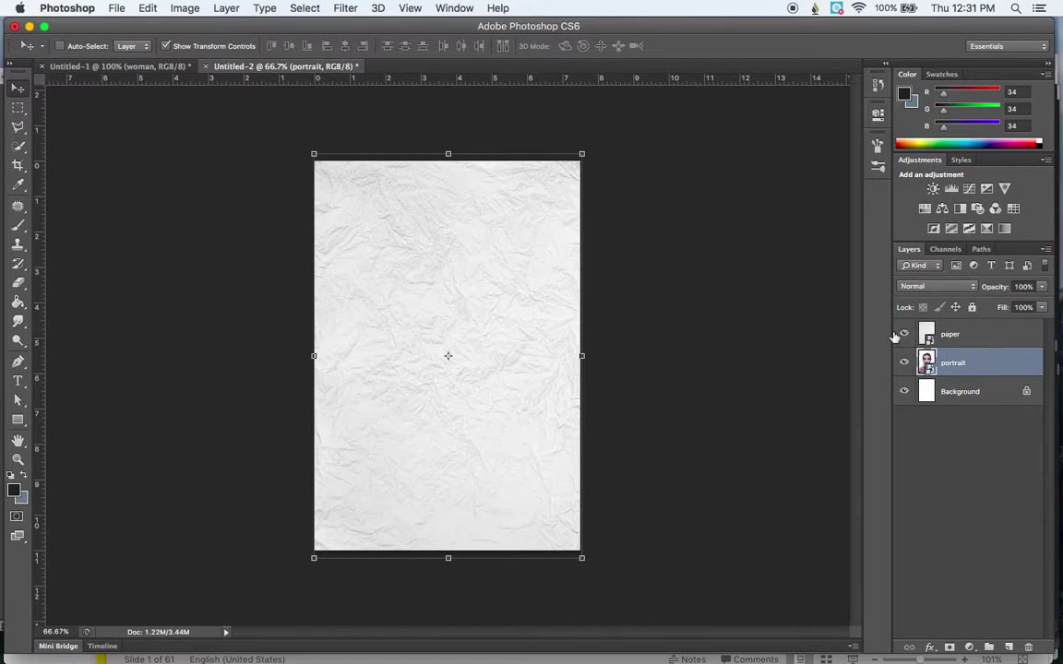
click(905, 336)
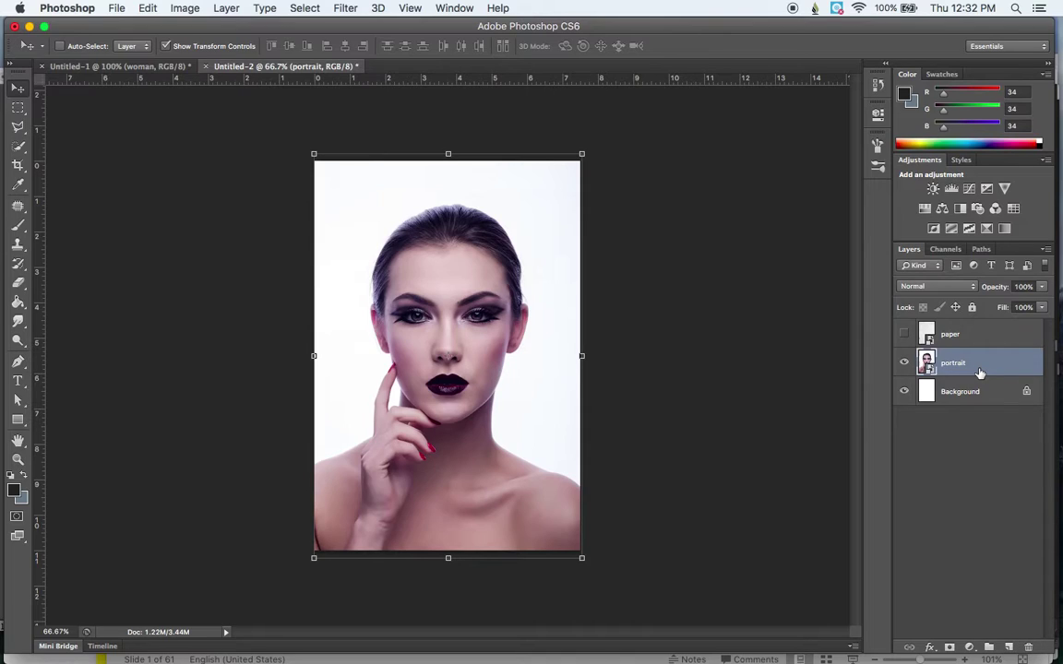
- Duplicate the portrait layer once, undoing the extra copy, and hide 'portrait copy'
key(super+j)
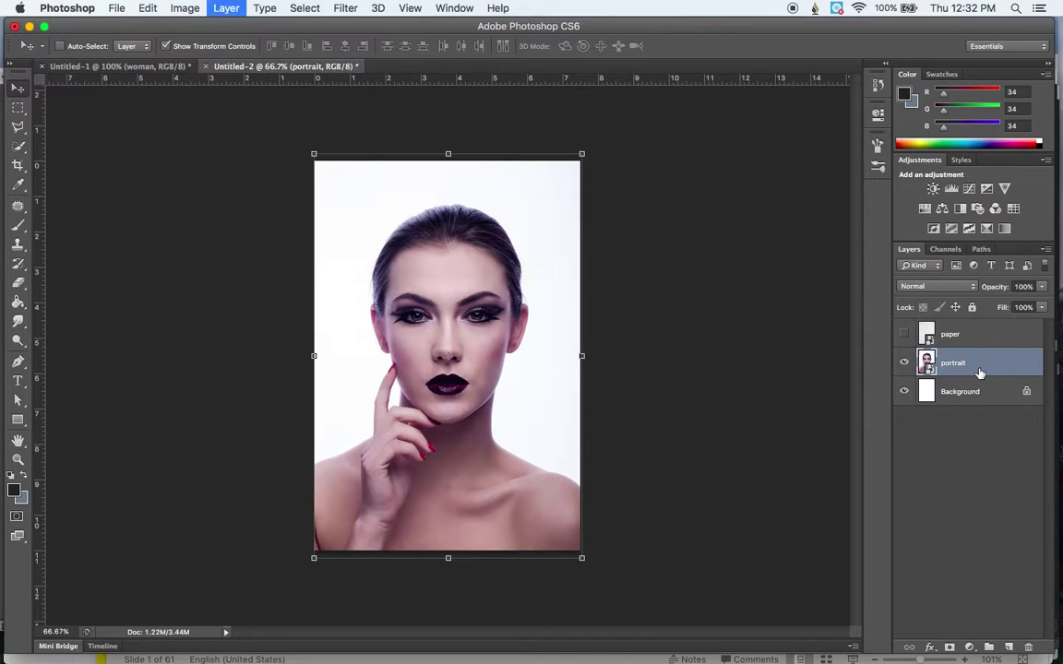
click(980, 398)
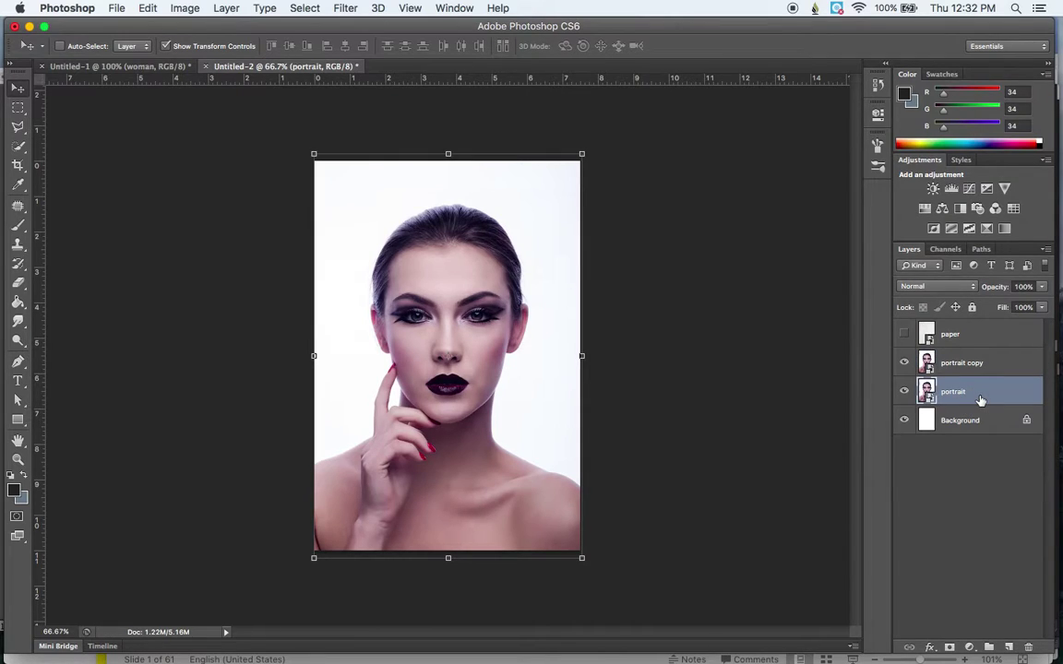
key(super+j)
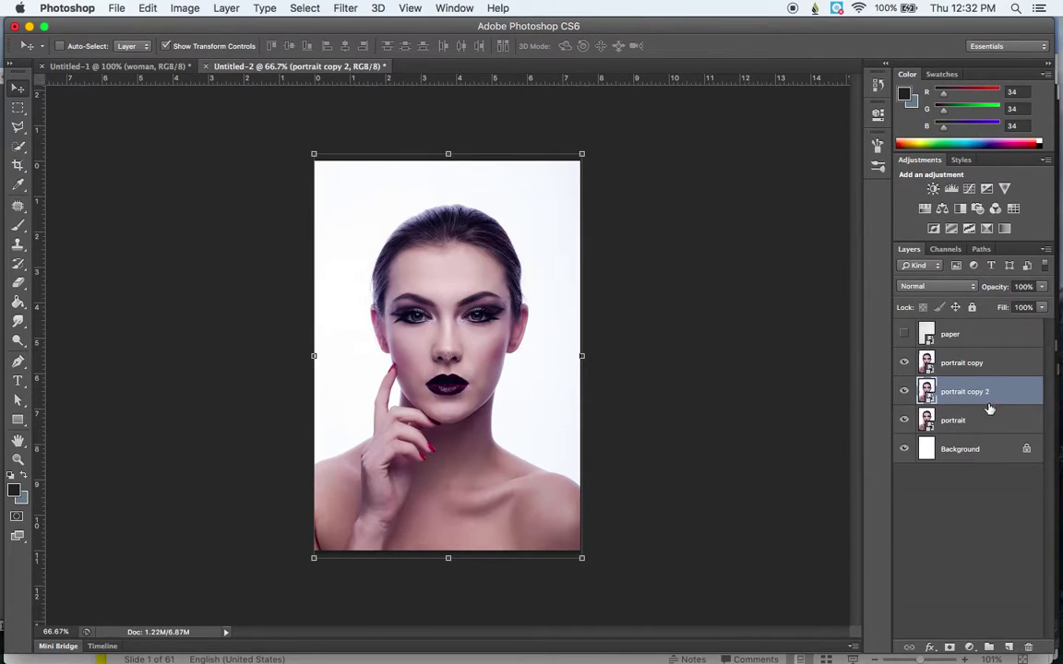
click(956, 421)
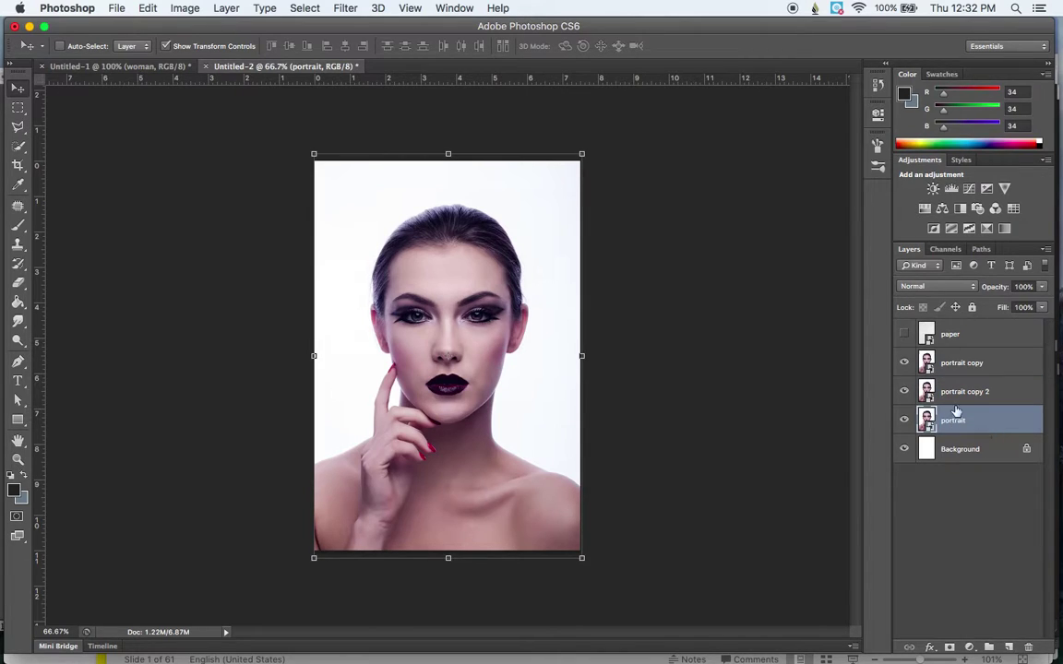
key(super+z)
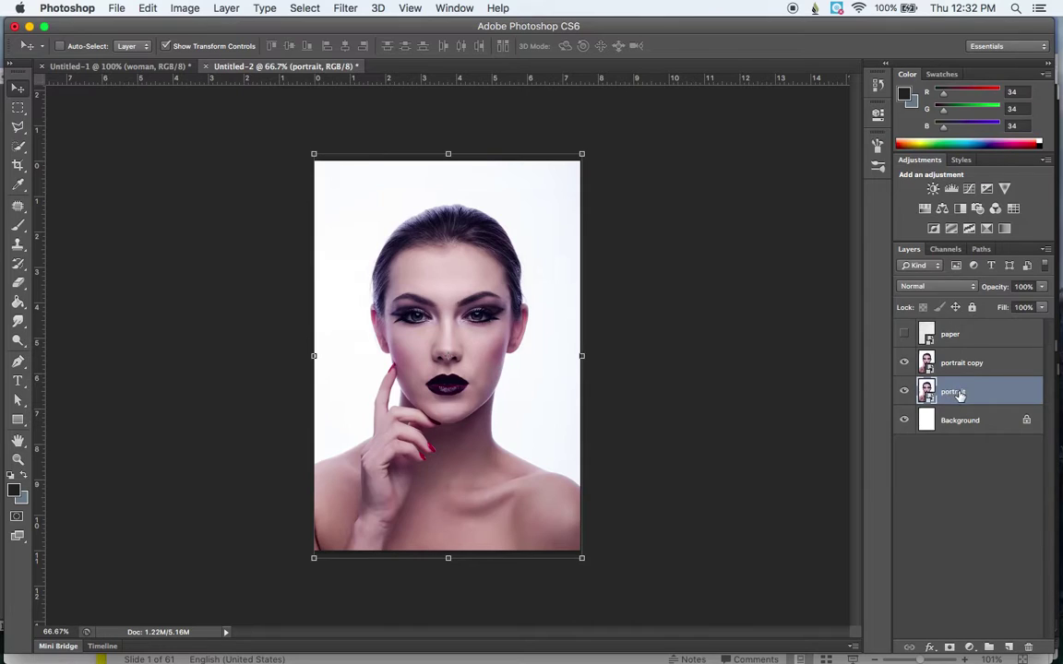
click(904, 363)
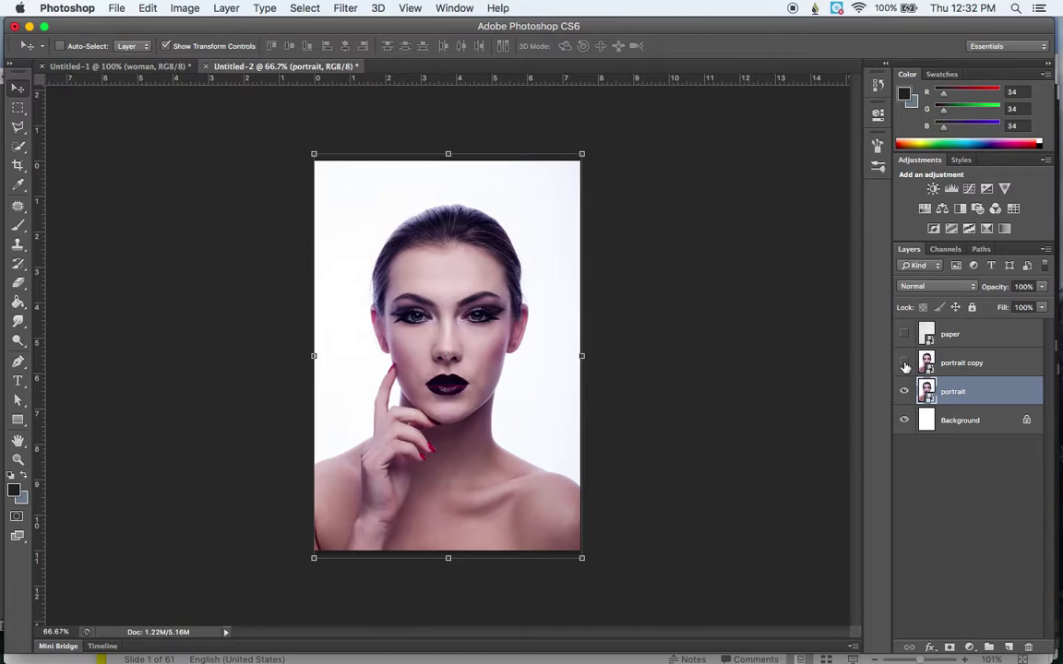
- Add a Threshold adjustment layer with its level lowered to 73
click(968, 228)
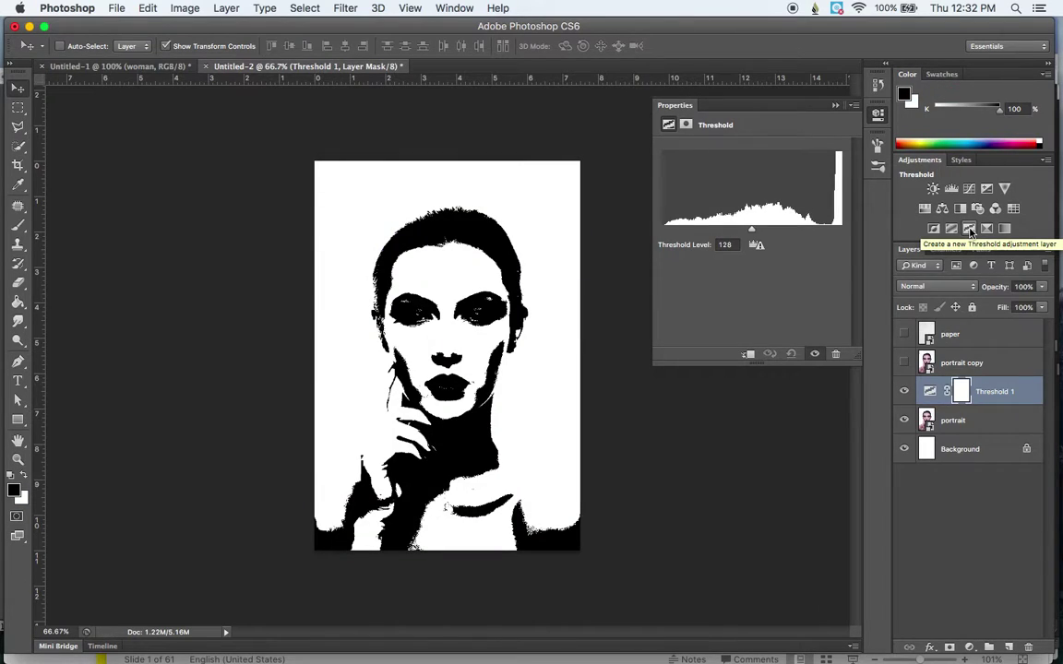
drag(753, 236, 713, 247)
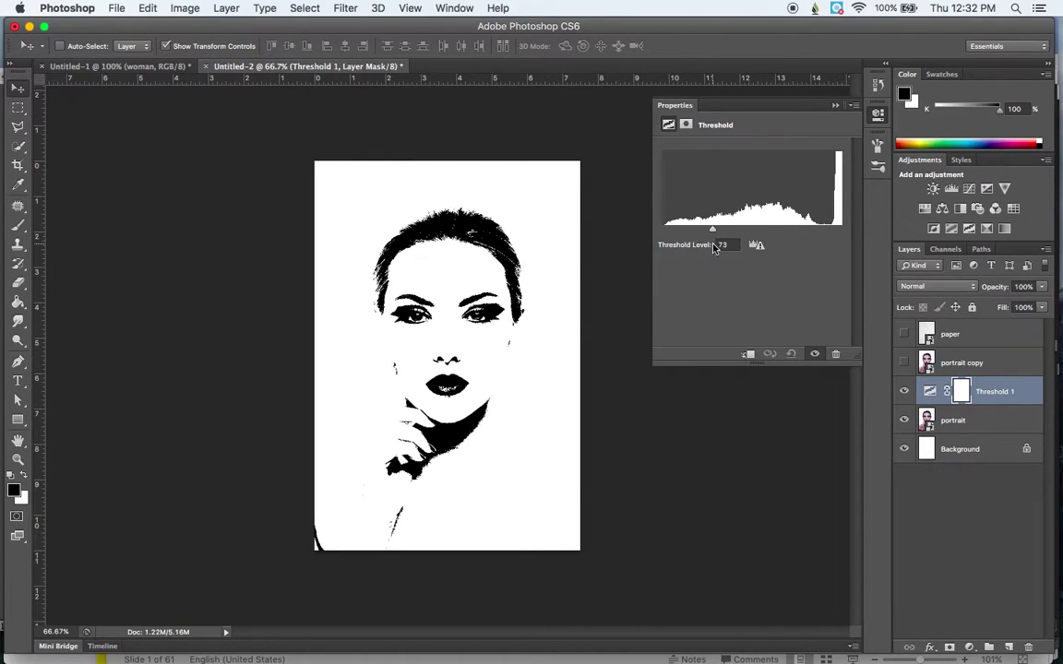
click(835, 108)
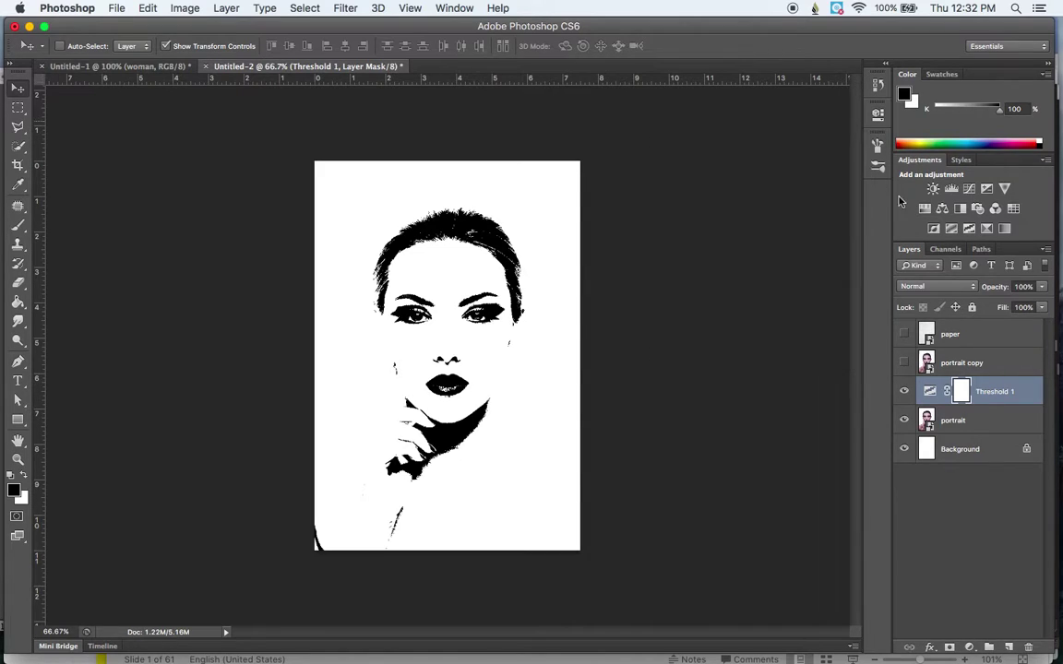
- Clip Threshold 1 to the portrait layer and make portrait copy visible again
click(992, 397)
right_click(993, 396)
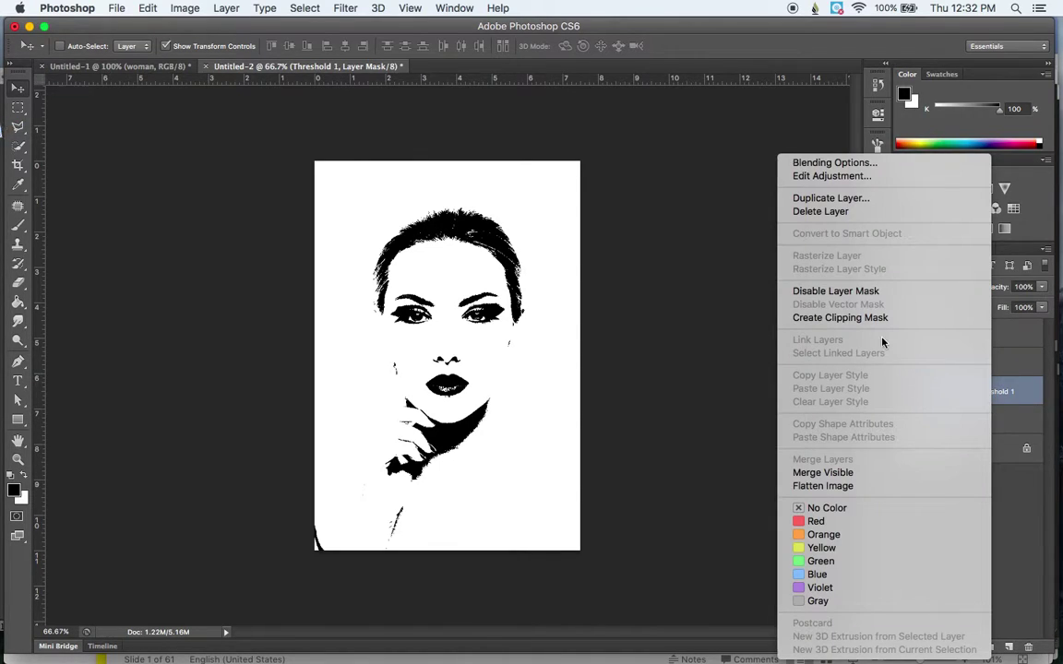
click(860, 318)
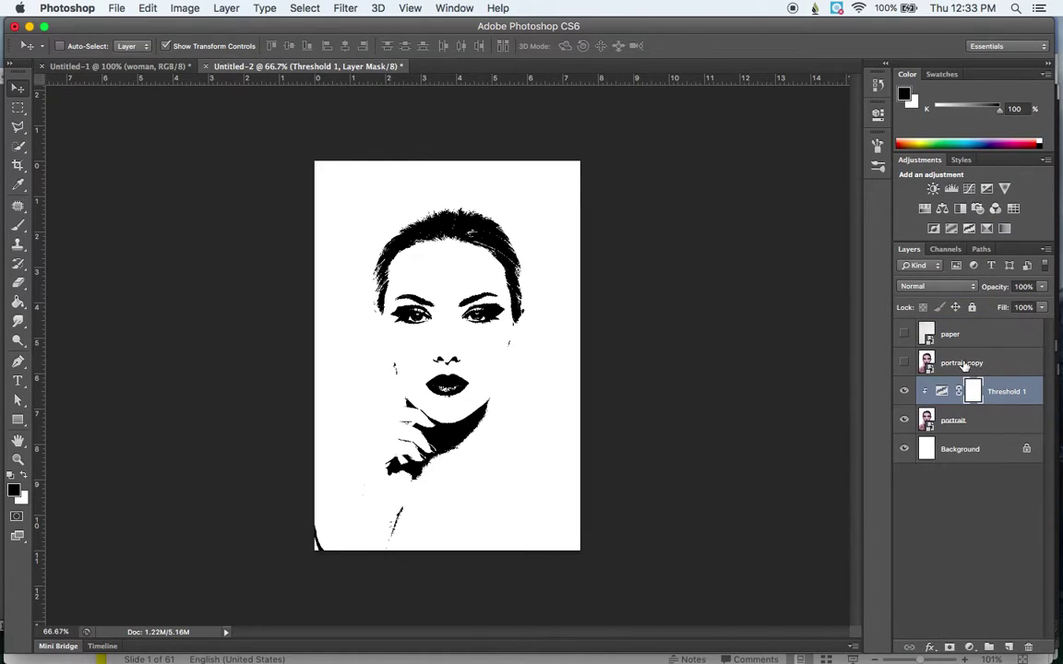
click(916, 362)
click(904, 363)
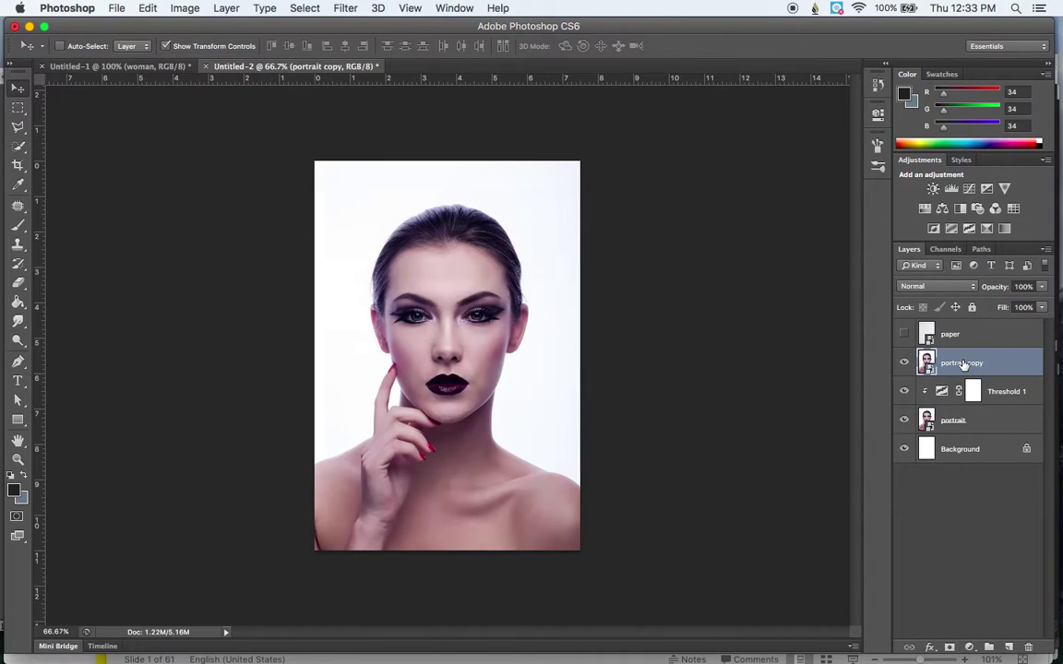
- Add a Posterize adjustment with adjusted levels and clip Posterize 1 to portrait copy
click(953, 229)
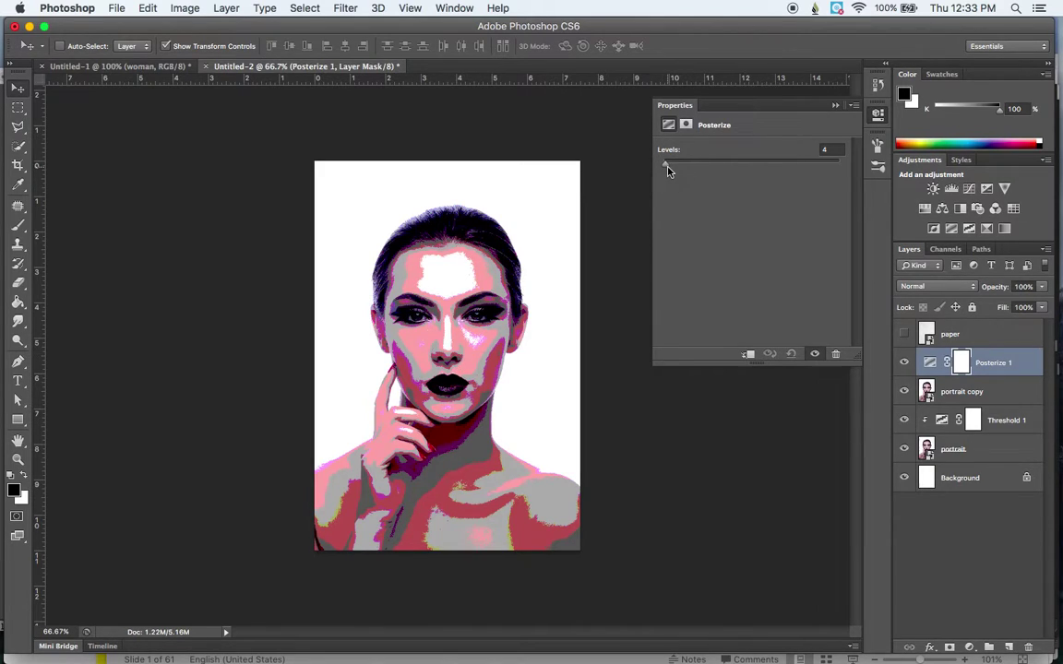
mouse_move(667, 168)
mouse_down()
mouse_move(829, 163)
mouse_move(655, 174)
mouse_move(667, 173)
mouse_up()
click(836, 108)
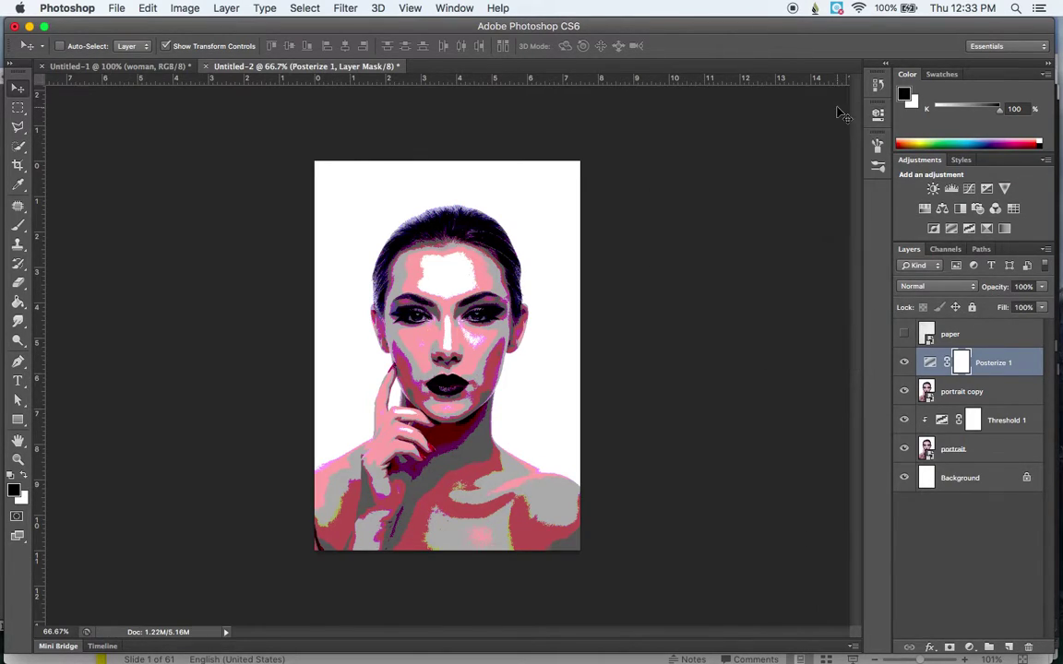
drag(1002, 364, 1002, 366)
right_click(1002, 366)
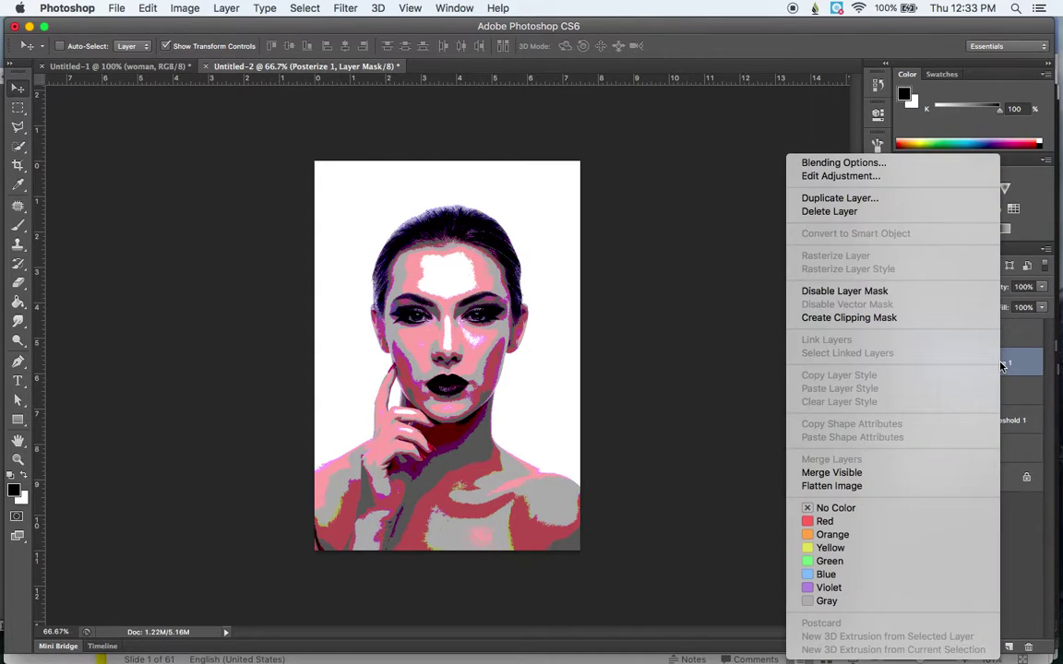
click(918, 317)
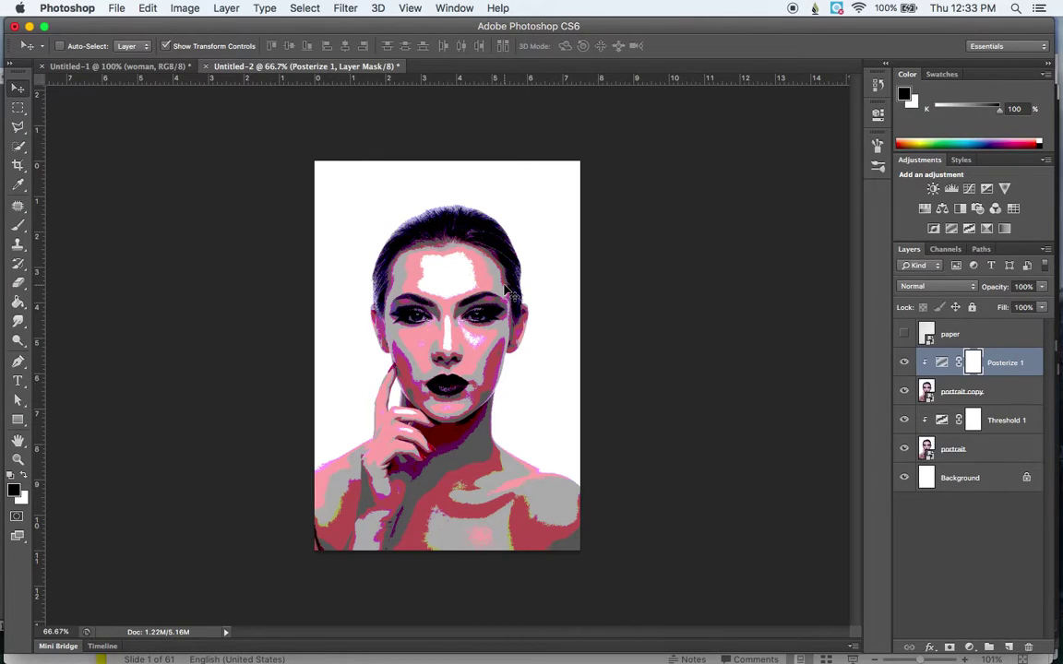
- Add a Black & White adjustment layer clipped above Posterize 1
click(963, 213)
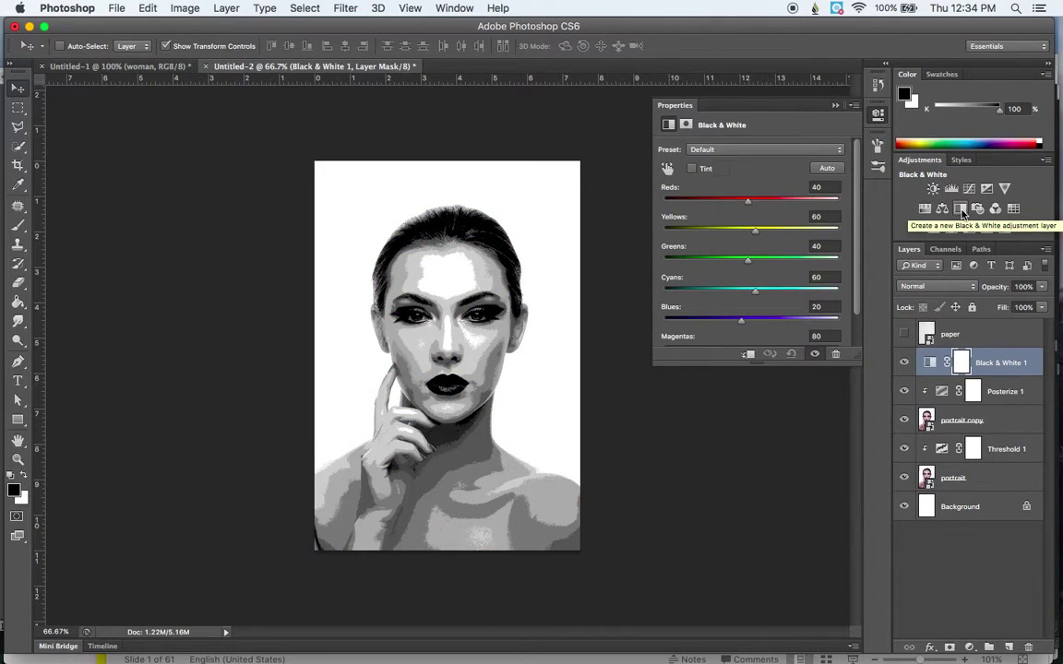
right_click(999, 373)
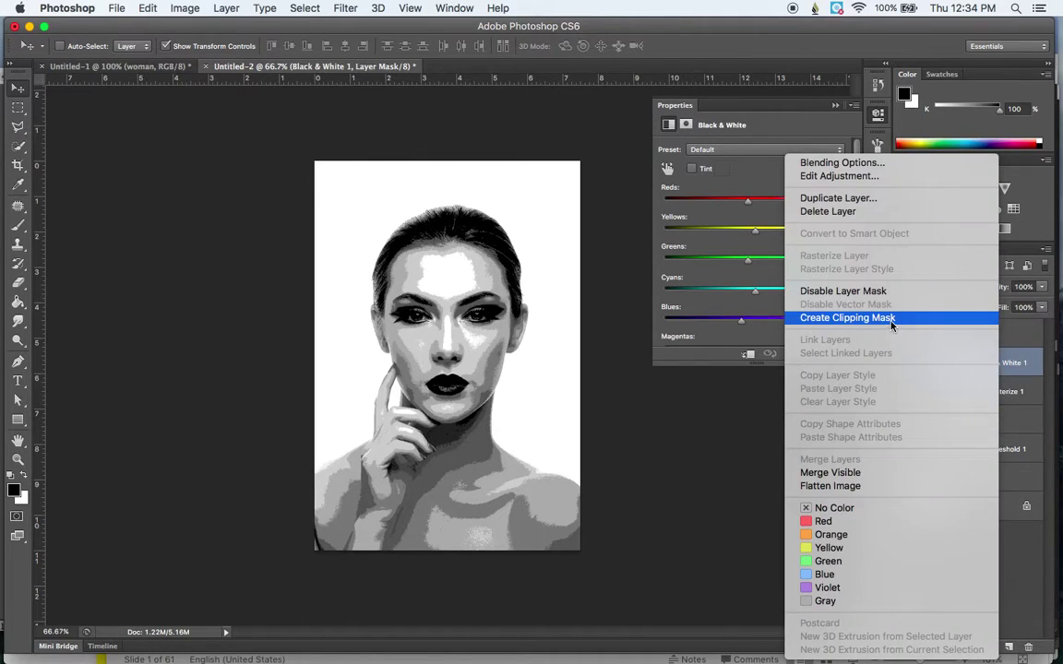
click(846, 317)
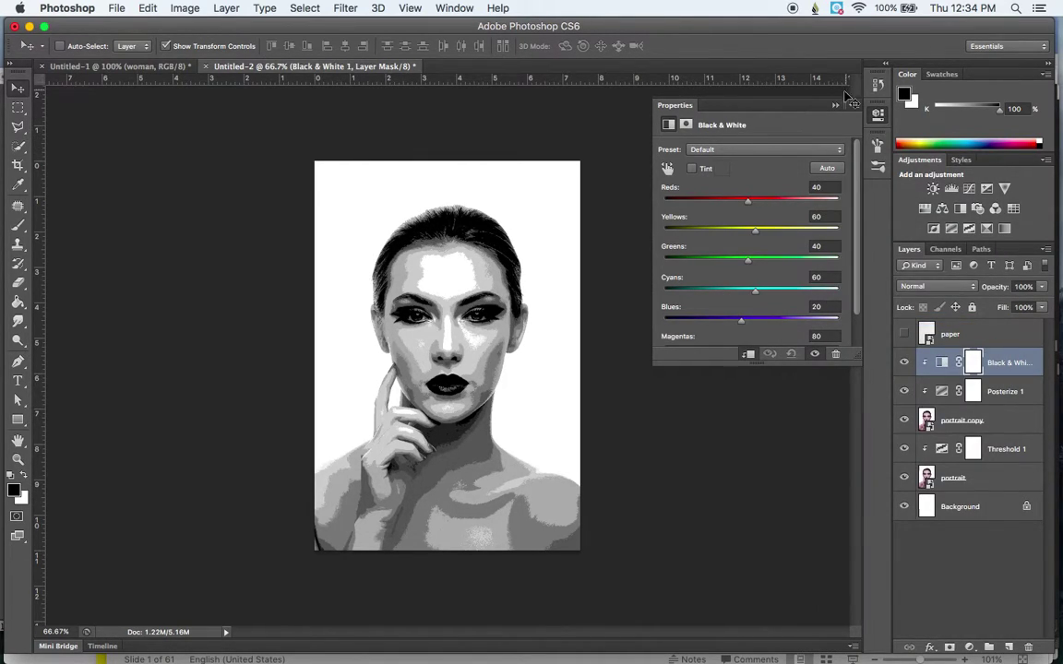
click(835, 104)
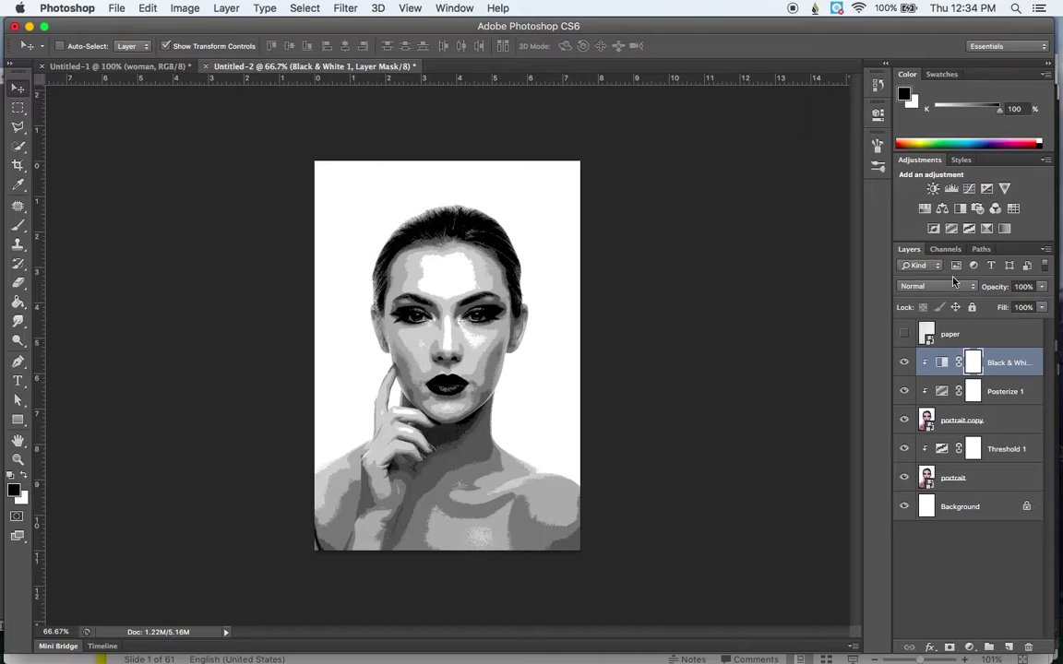
- Select the portrait layer and choose Crosshatch in the Filter Gallery
click(992, 484)
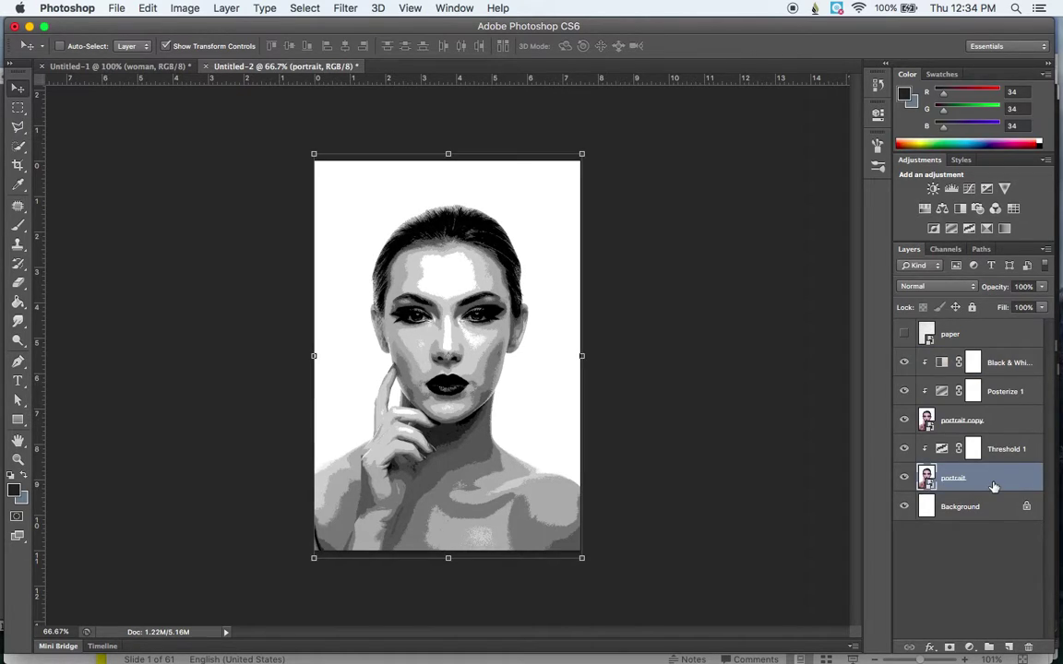
click(345, 7)
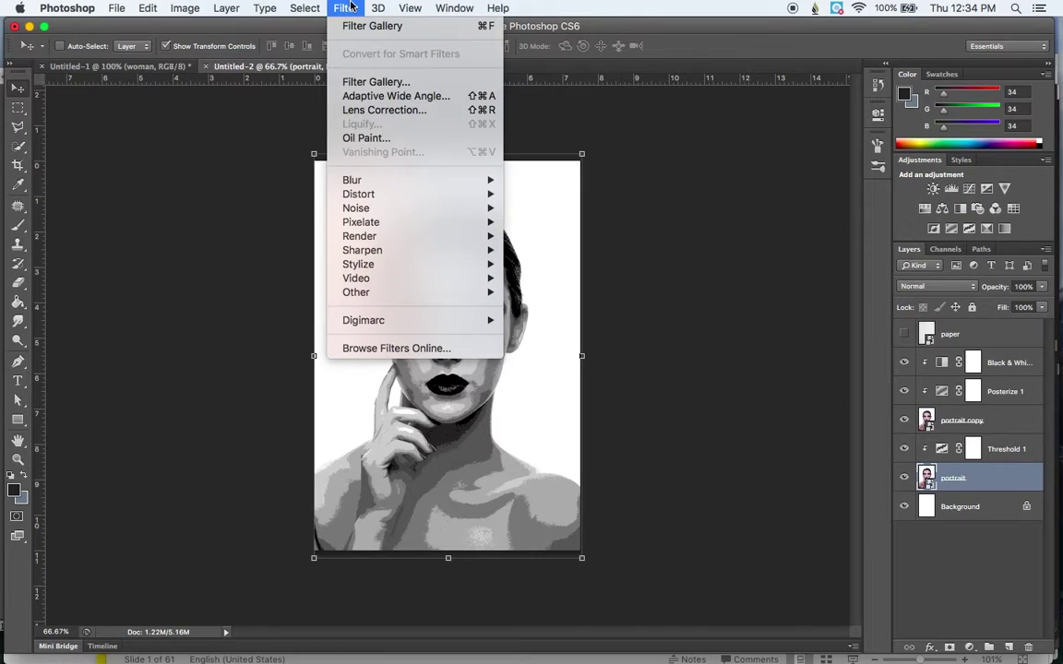
click(358, 84)
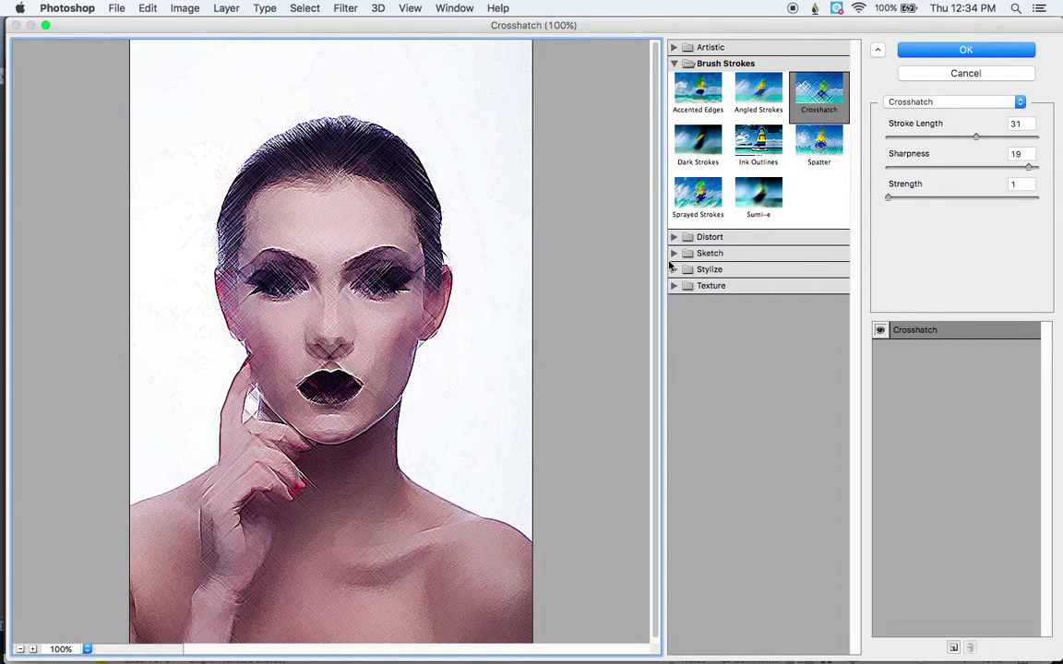
click(762, 102)
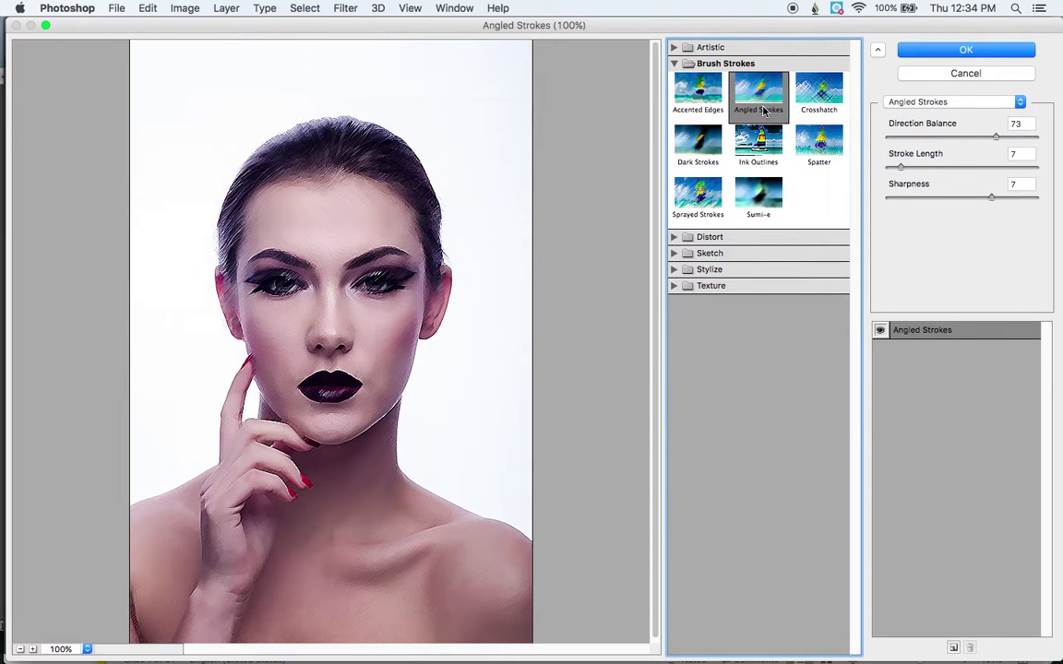
click(812, 108)
- Set Crosshatch to Stroke Length 8, Sharpness 12, Strength 1 and apply it
mouse_move(930, 136)
mouse_down()
mouse_move(919, 139)
mouse_move(932, 169)
mouse_move(959, 170)
mouse_up()
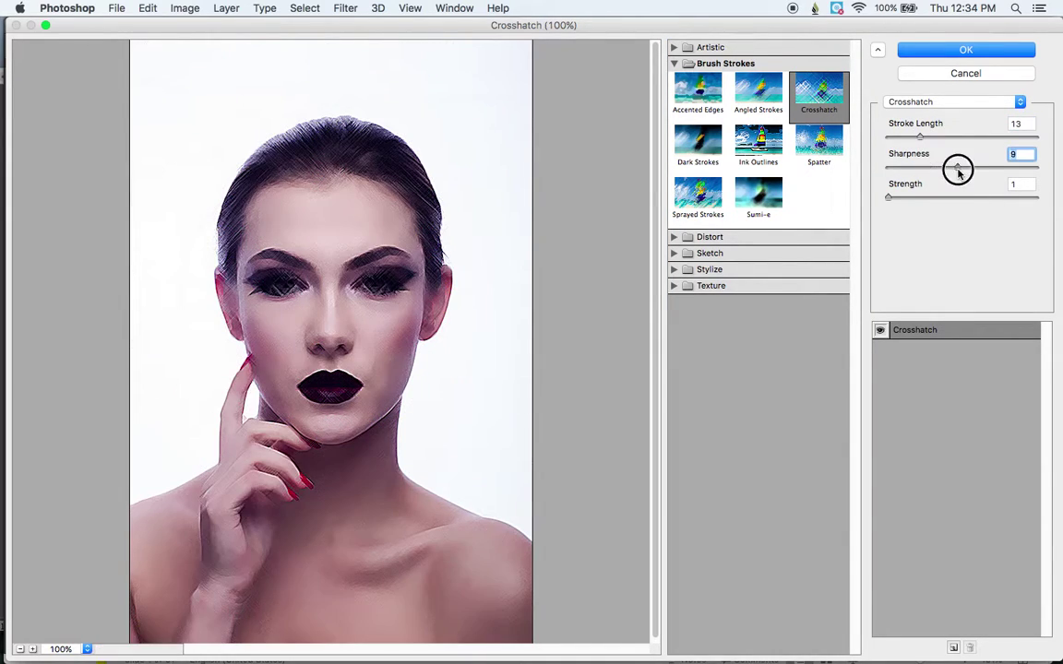
click(904, 137)
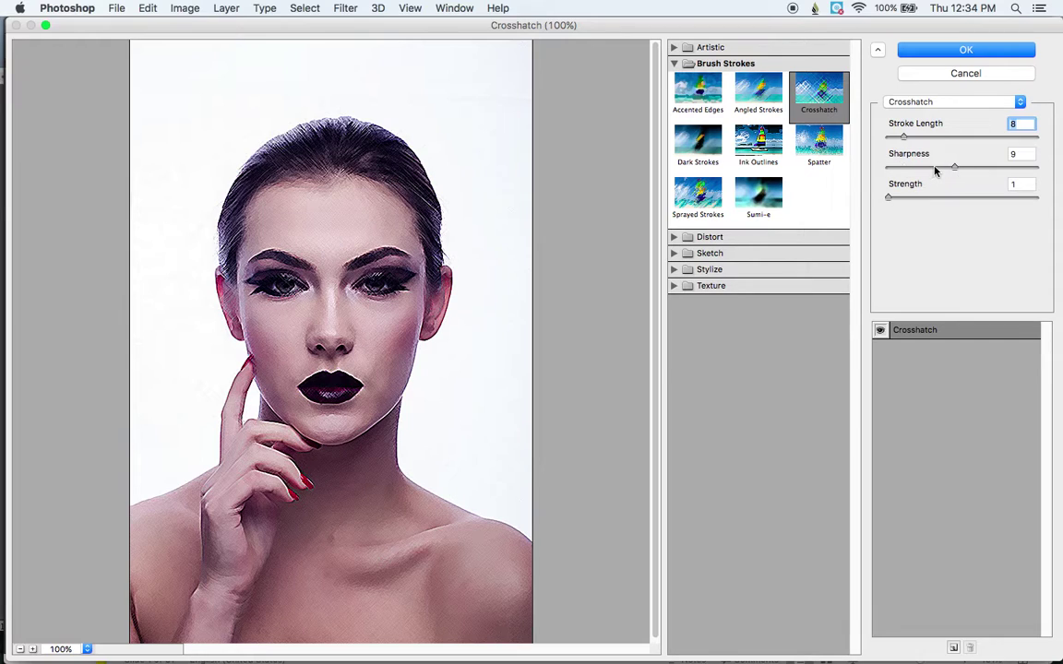
click(934, 168)
click(946, 169)
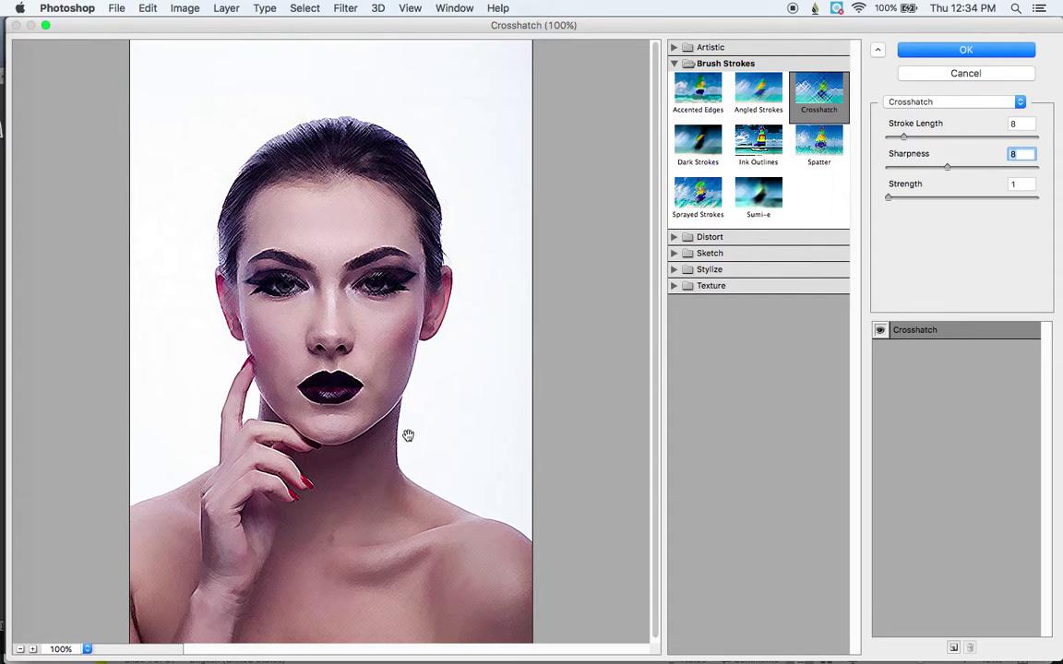
click(956, 168)
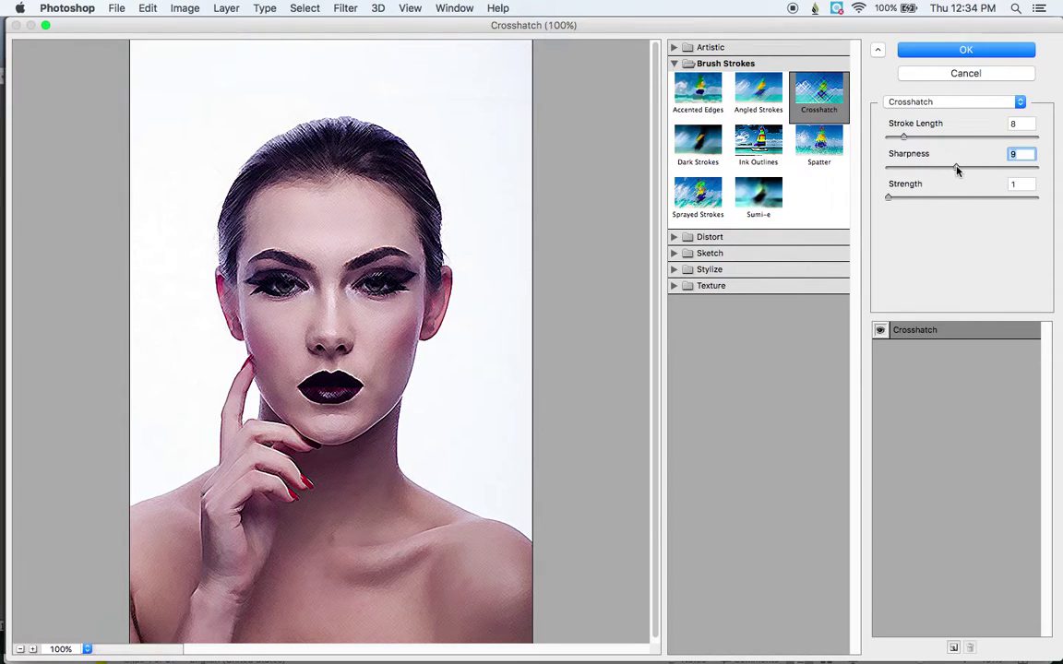
click(974, 168)
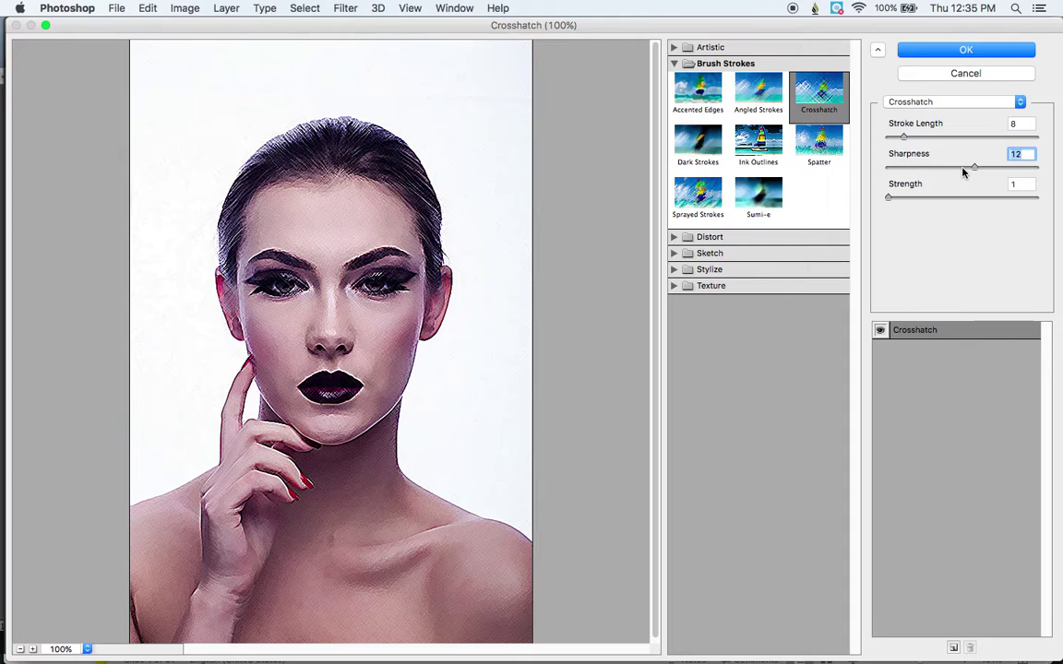
click(963, 51)
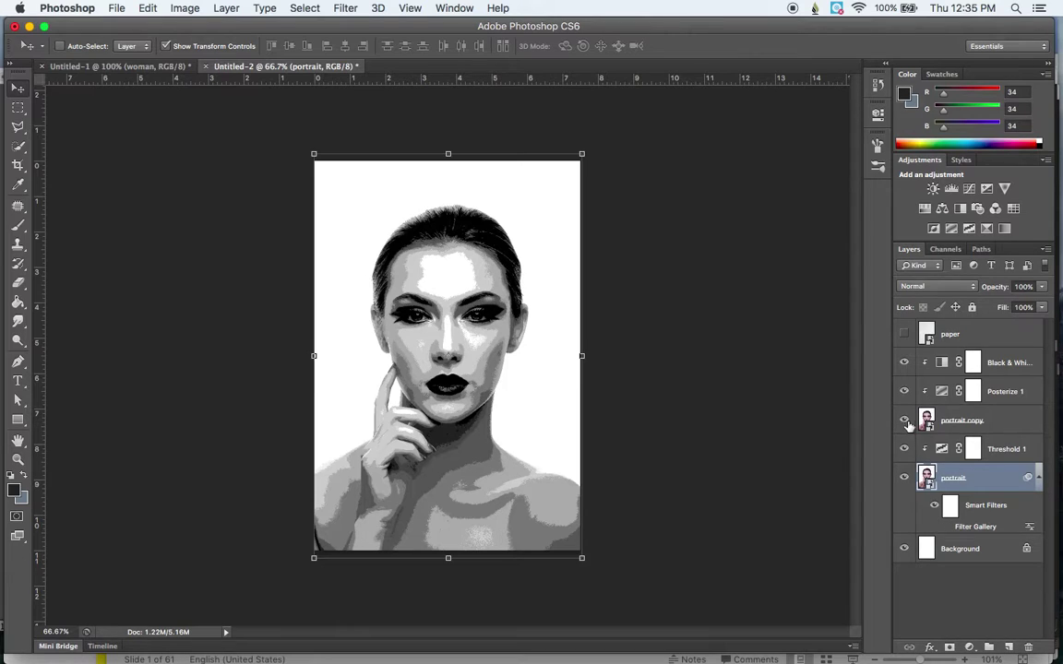
drag(904, 362, 907, 424)
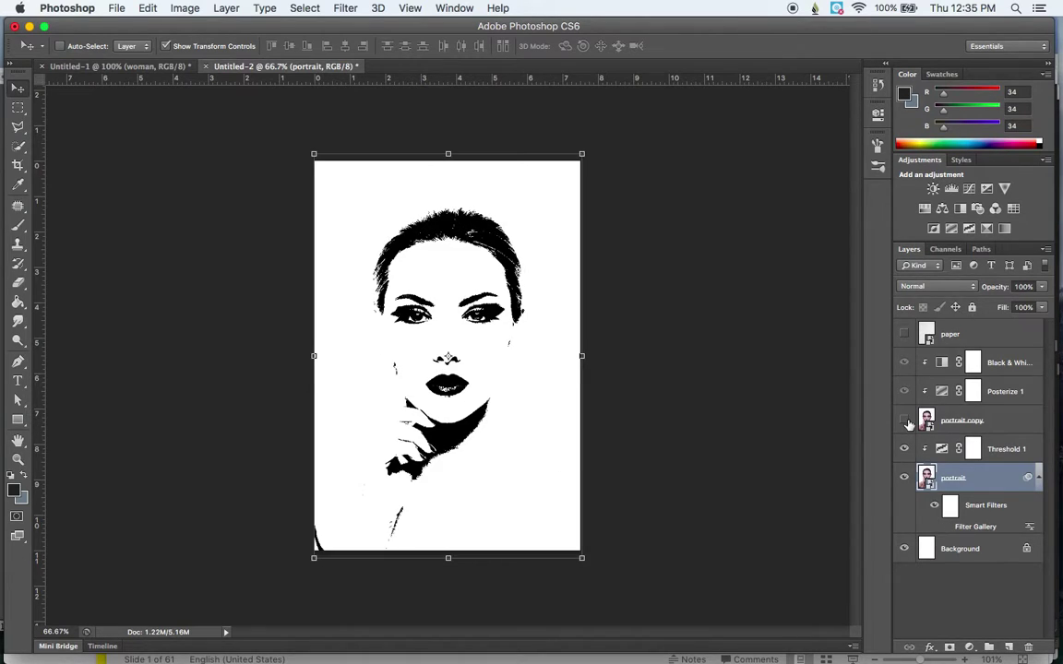
click(946, 527)
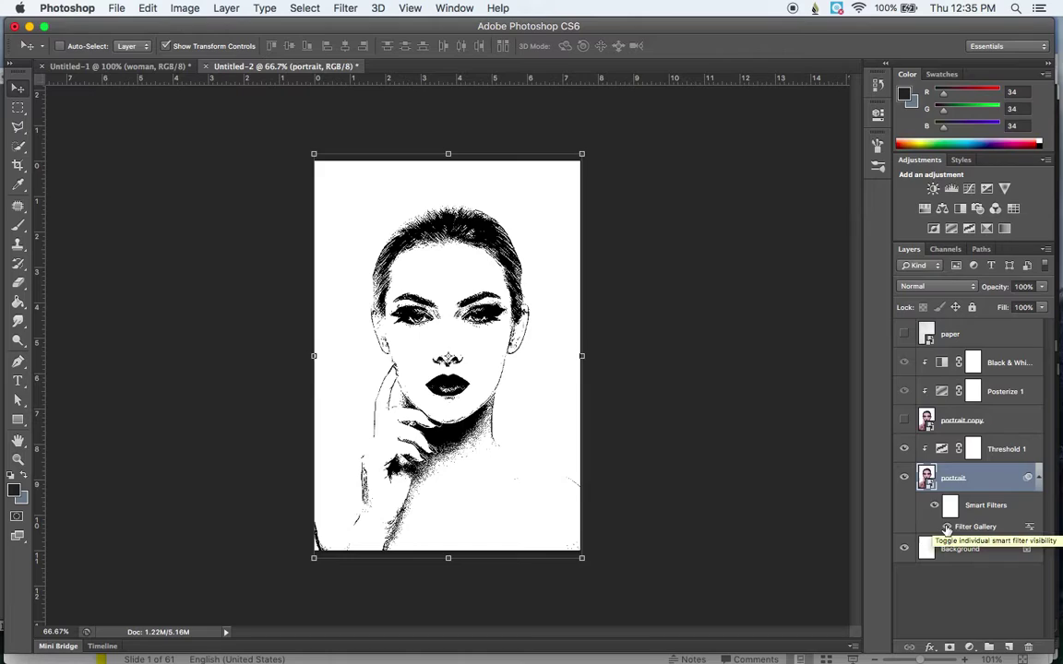
click(946, 527)
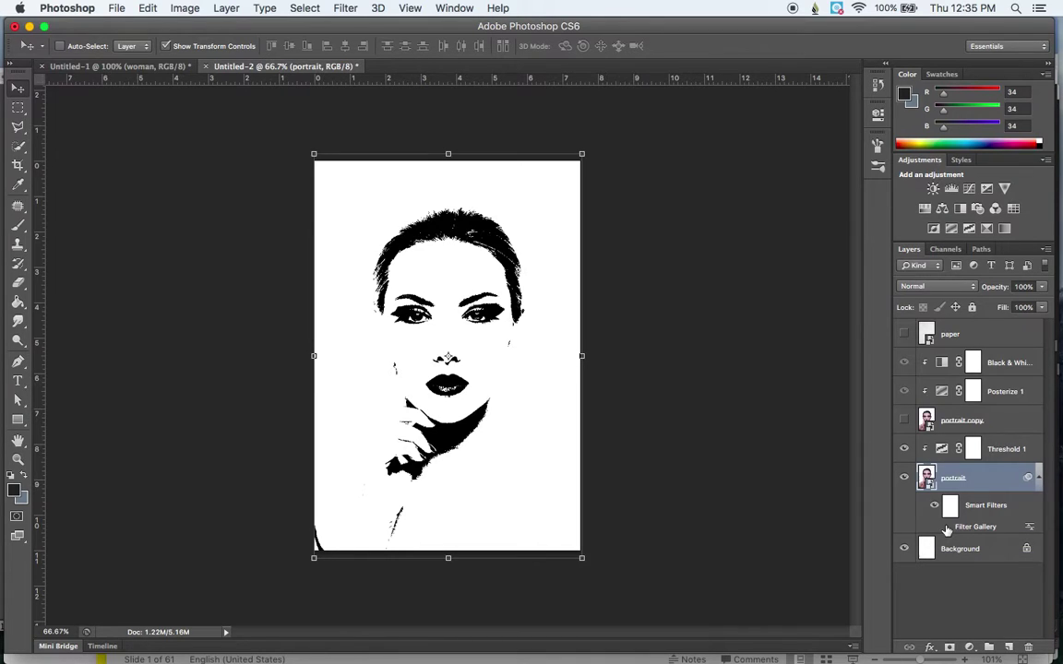
click(945, 527)
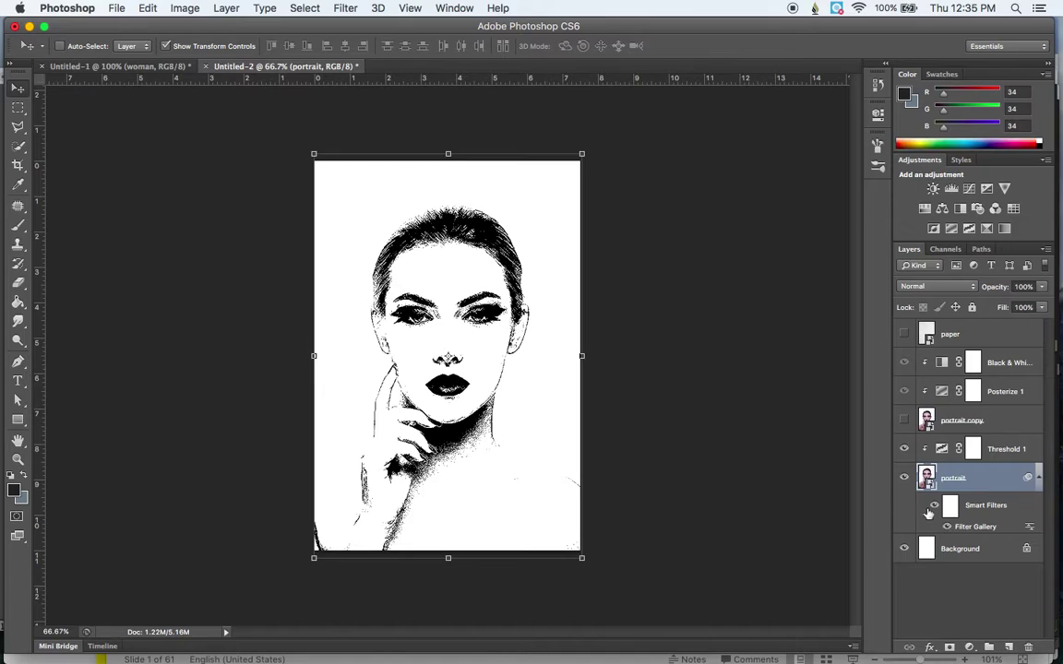
click(904, 420)
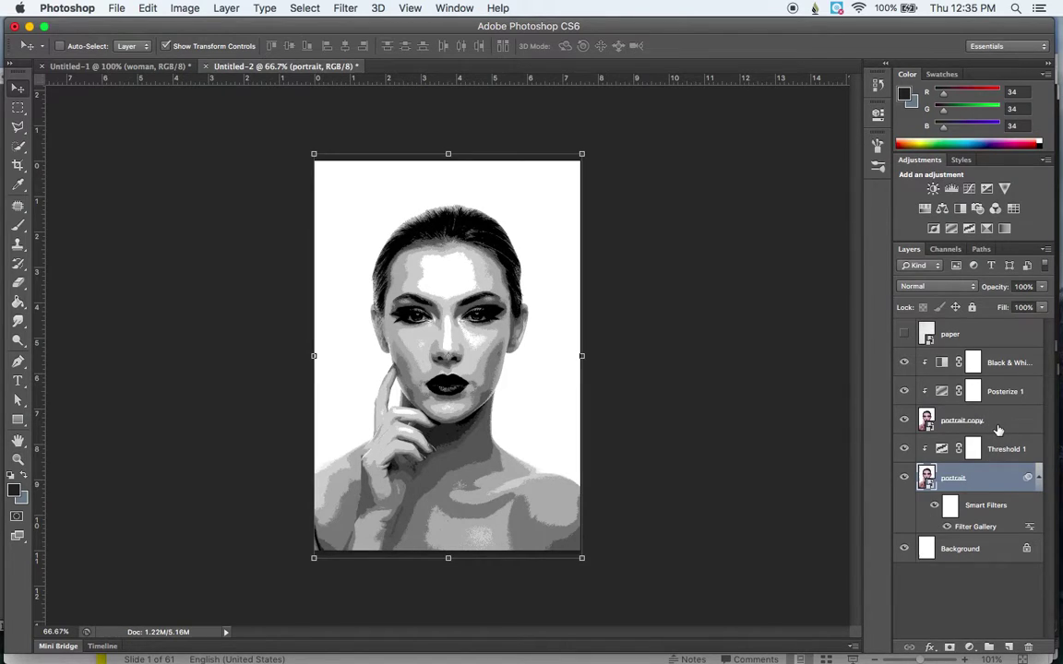
- Set portrait copy's blend mode to Multiply, toggling the portrait layer to compare
click(997, 430)
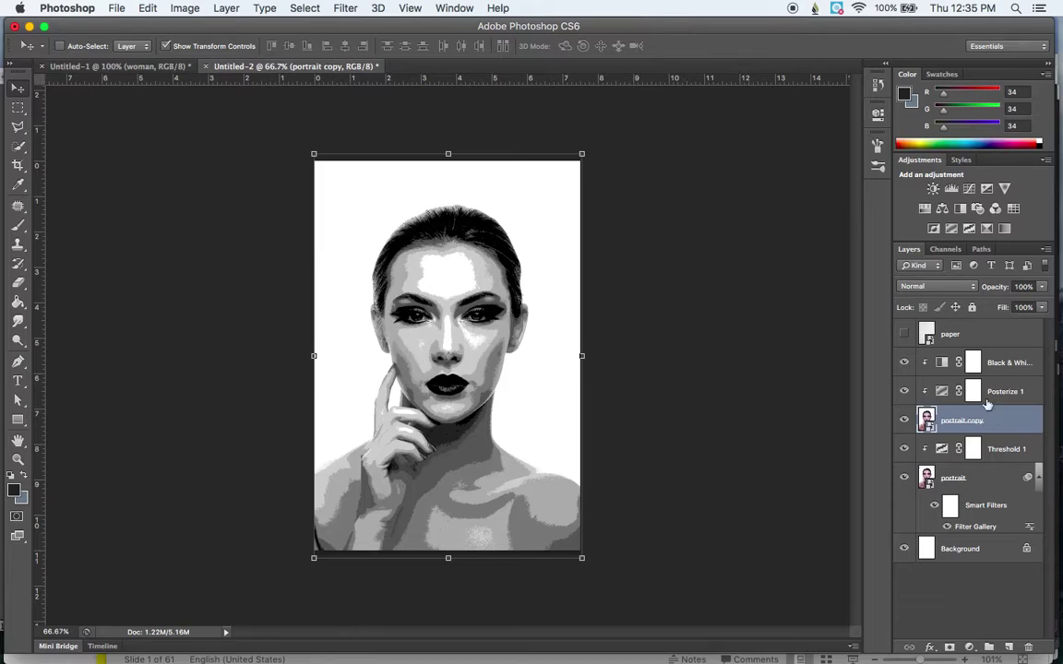
click(938, 289)
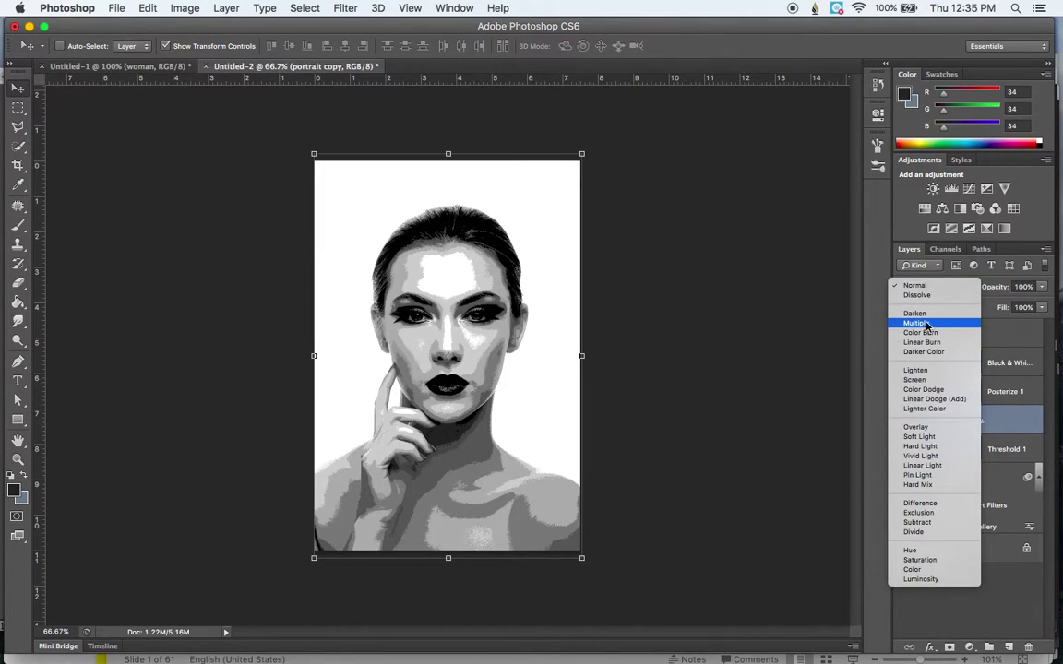
click(926, 325)
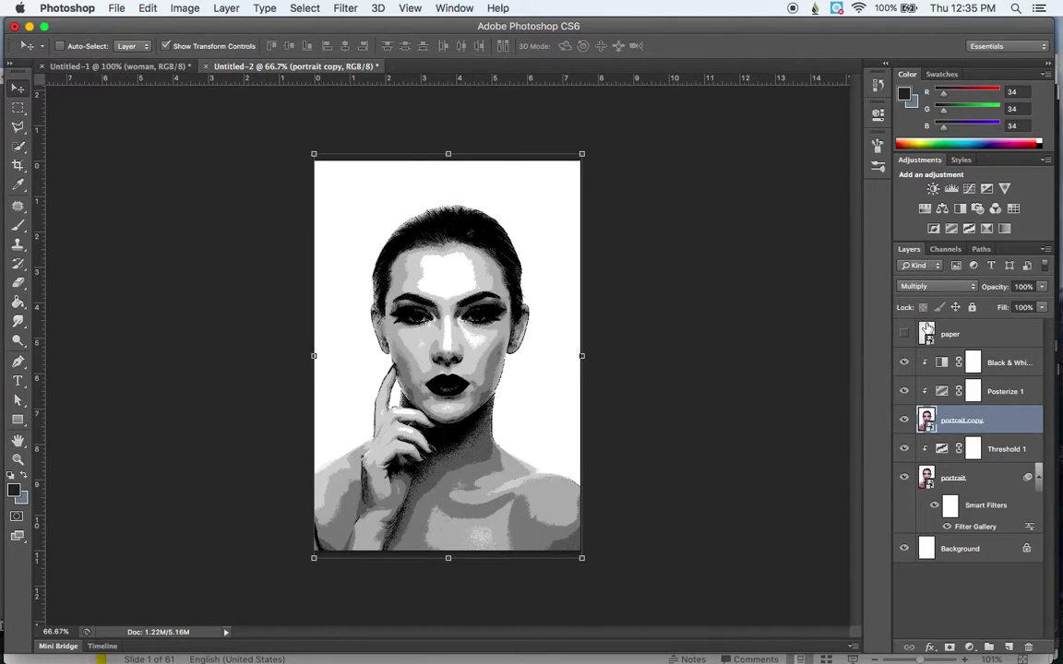
click(904, 478)
click(904, 478)
- Make the paper layer visible and set its blend mode to Multiply
click(904, 336)
click(983, 337)
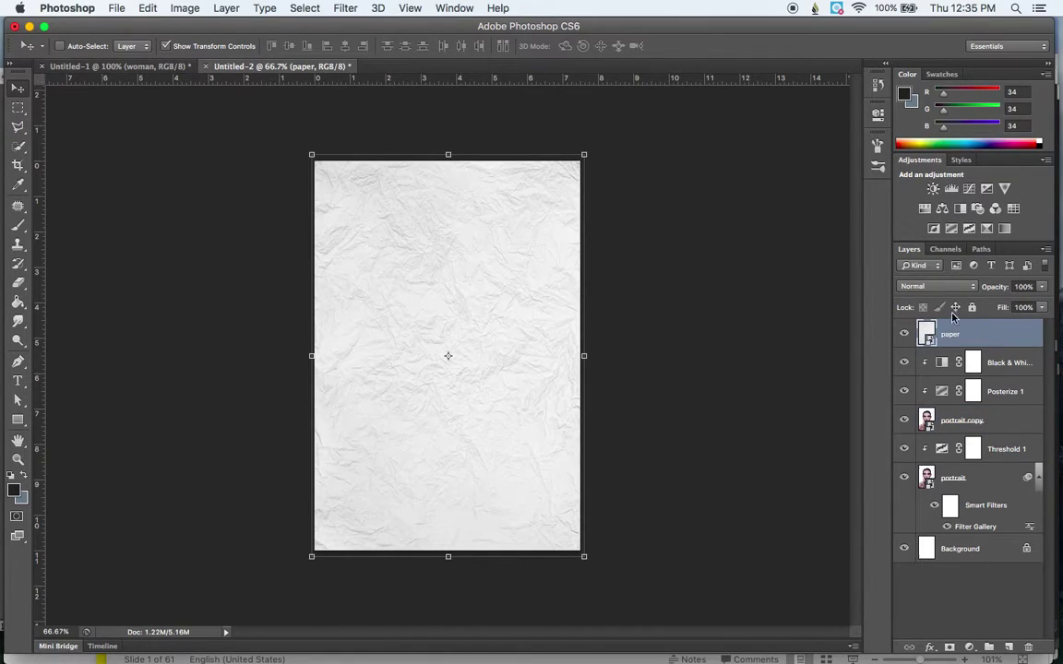
click(936, 286)
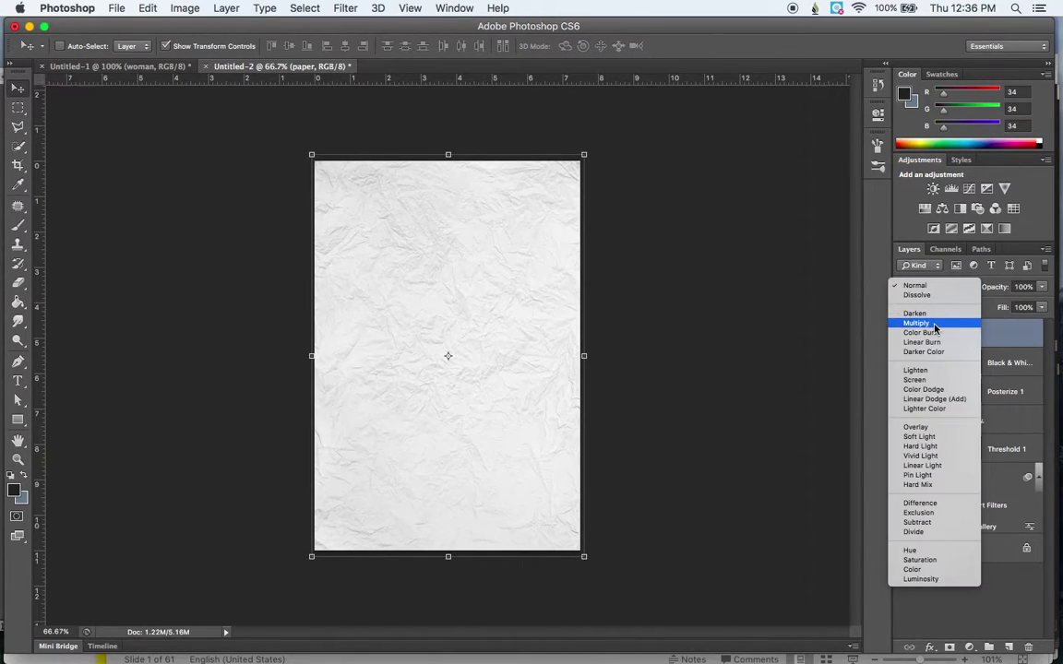
click(934, 324)
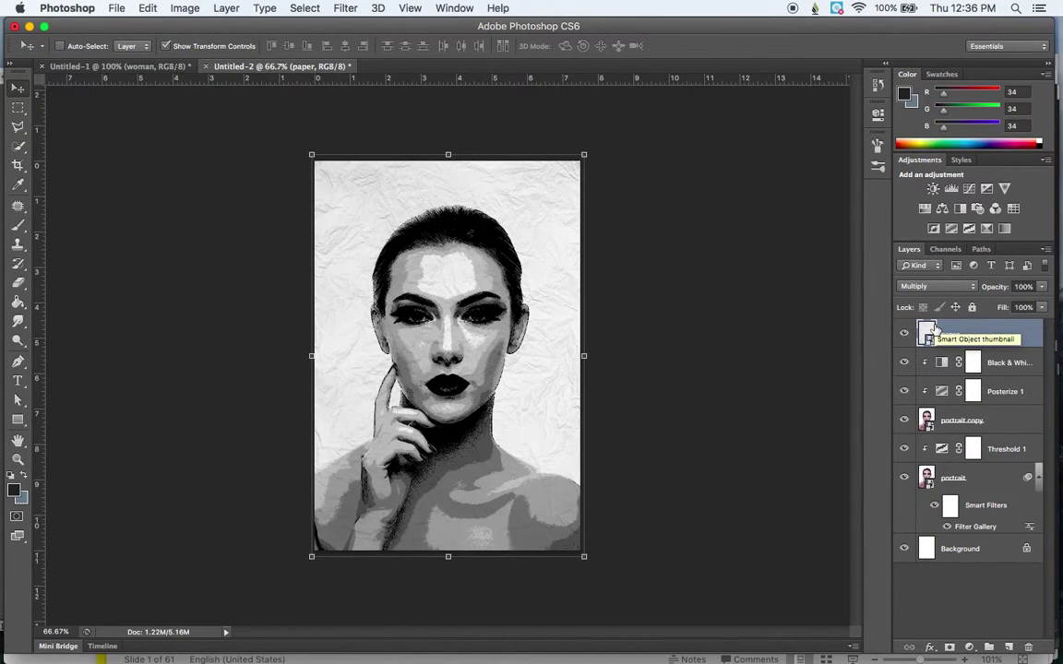
- Add a Curves layer from the Lighter (RGB) preset, raising highlights and lowering shadows
click(969, 188)
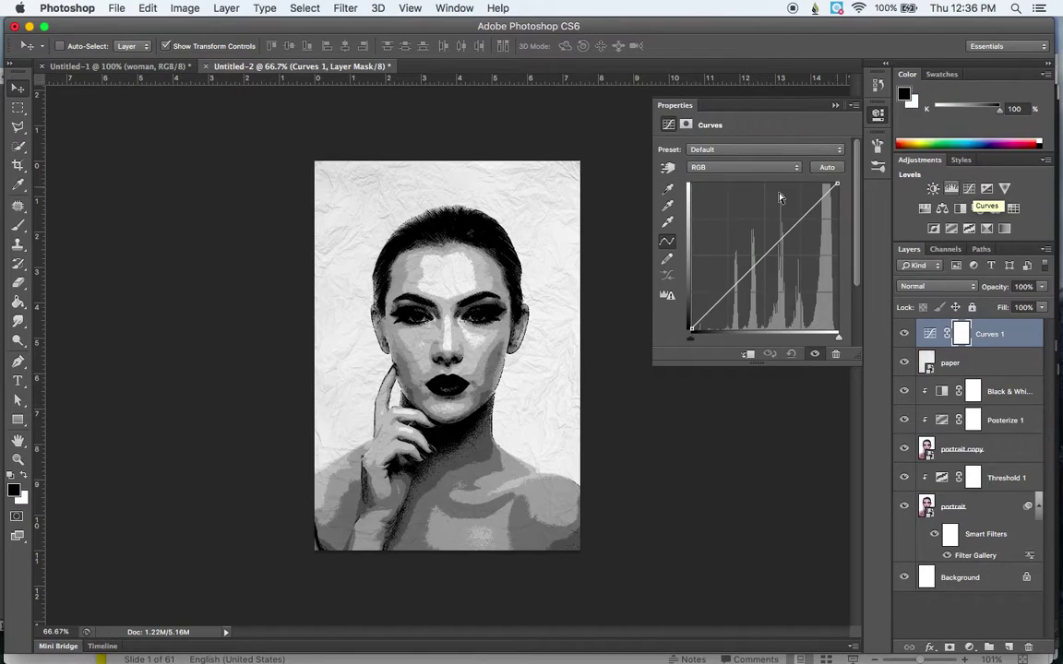
click(768, 150)
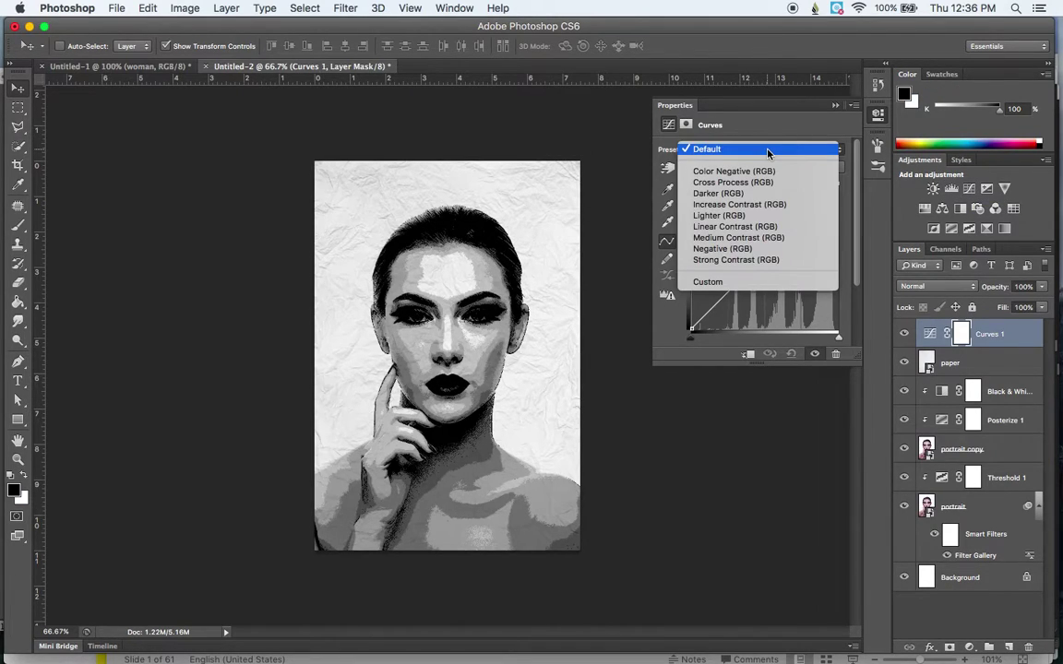
click(759, 216)
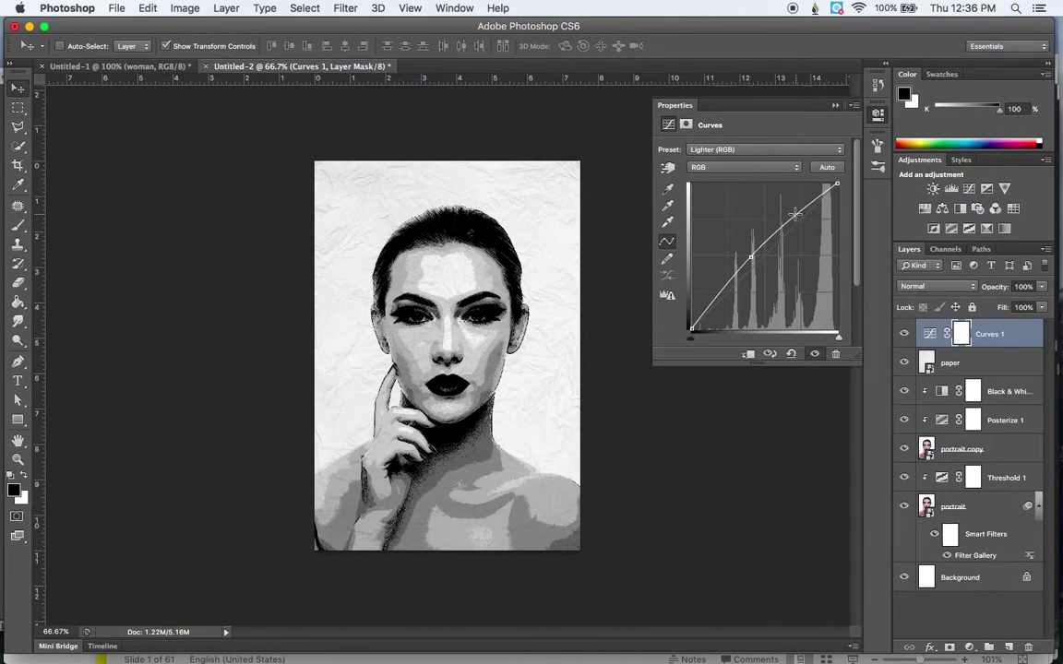
mouse_move(781, 231)
mouse_down()
mouse_move(793, 208)
mouse_move(785, 211)
mouse_up()
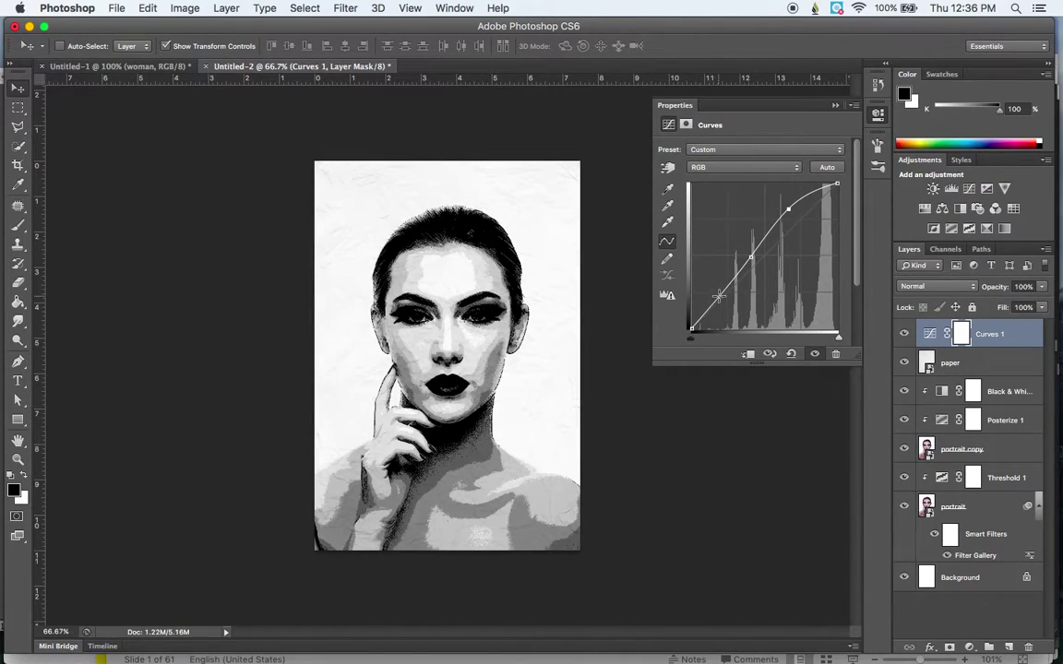
mouse_move(714, 302)
mouse_down()
mouse_move(722, 312)
mouse_move(712, 305)
mouse_up()
click(751, 93)
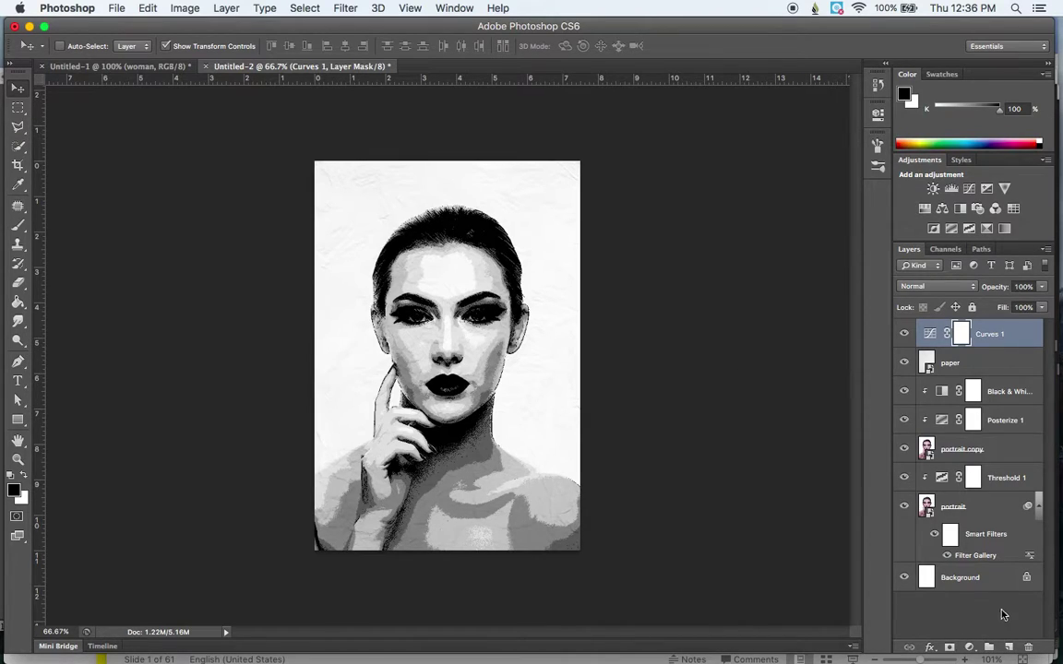